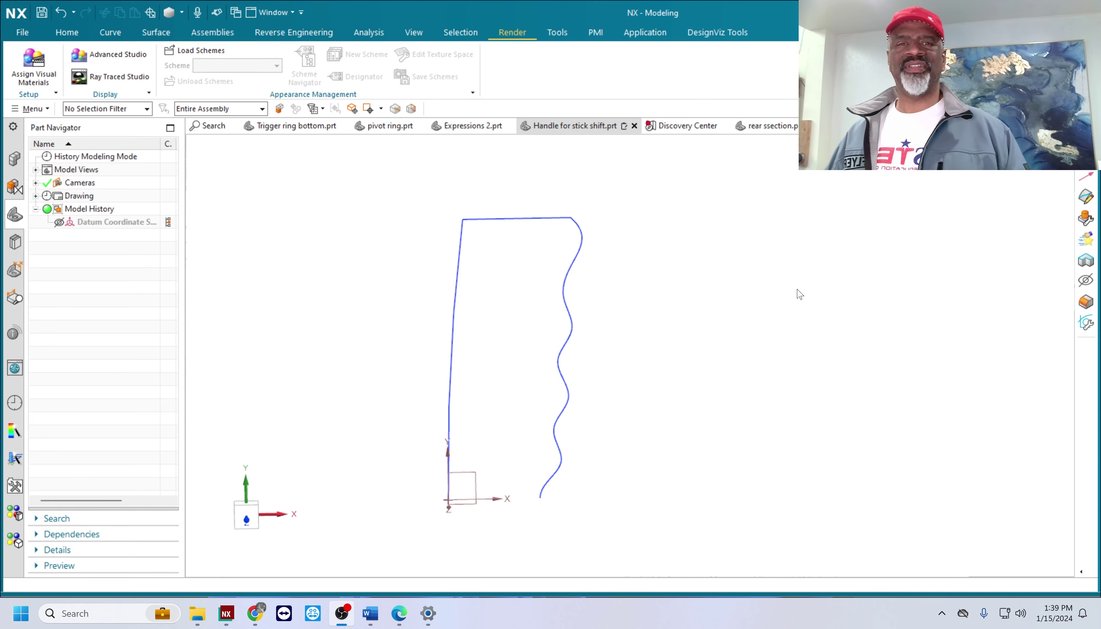
Open the handle profile sketch from the part history to review it, then return to modeling
mouse_move(375, 262)
middle_mouse_down()
mouse_move(450, 238)
mouse_move(347, 224)
mouse_move(351, 203)
mouse_move(341, 204)
mouse_move(349, 214)
middle_mouse_up()
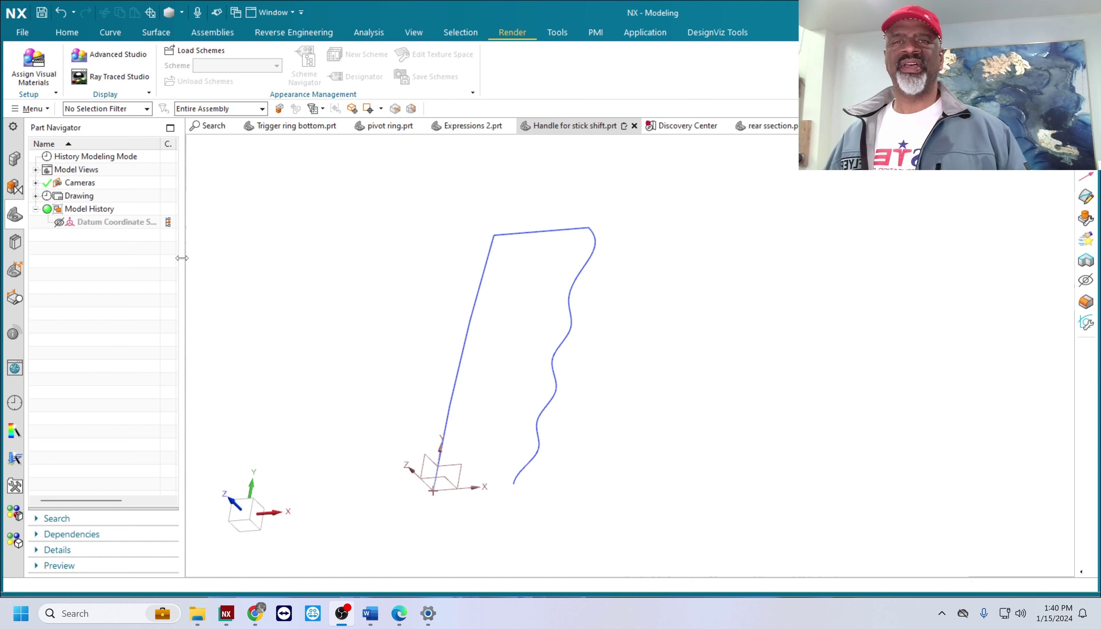
middle_click_drag(342, 312, 499, 200)
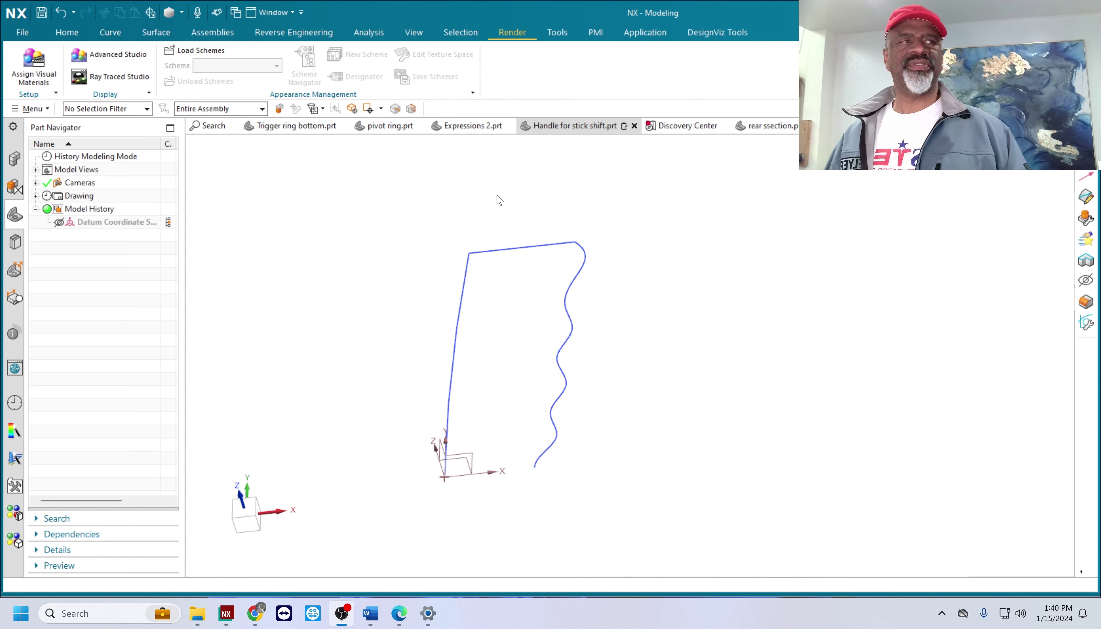
left_click(545, 127)
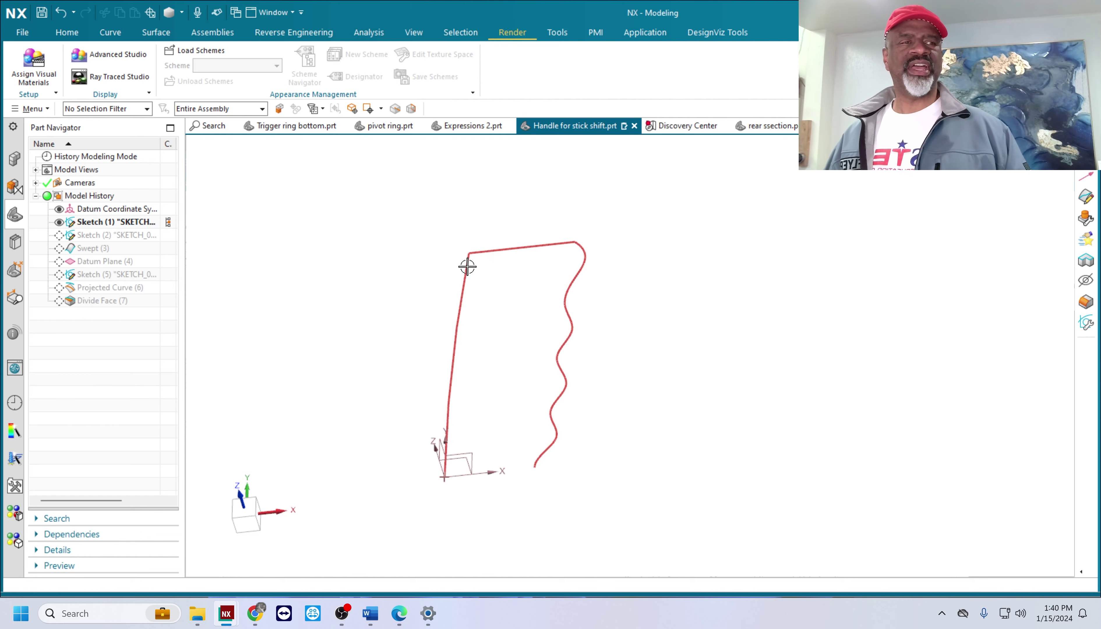
double_click(468, 264)
middle_click_drag(427, 260, 233, 275, "shift")
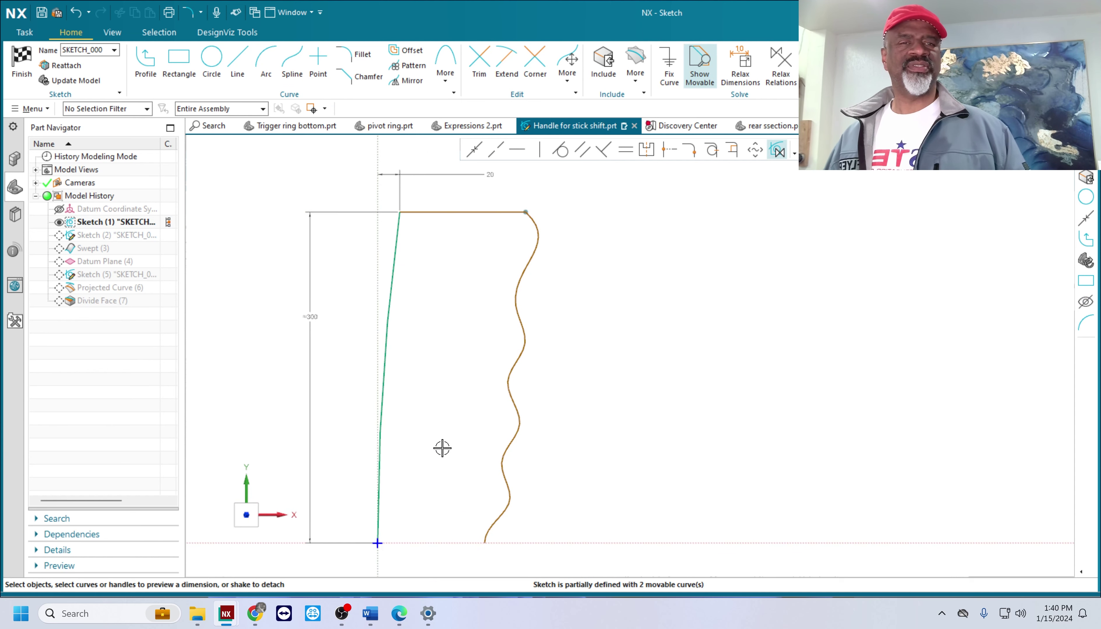
double_click(92, 236)
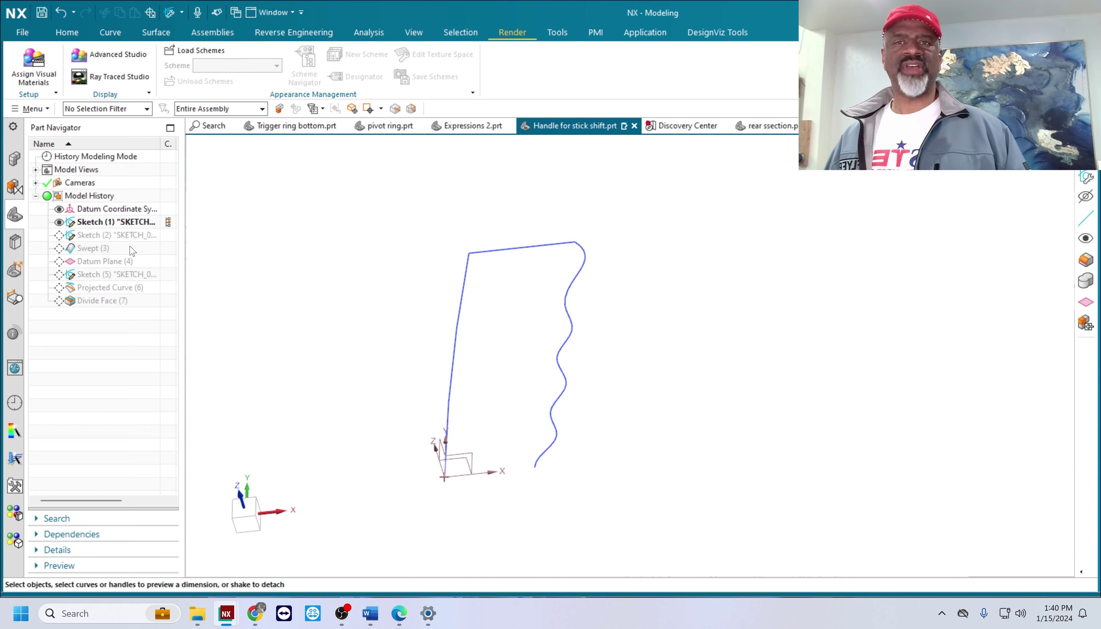
Make Sketch (2) current and change the ellipse's vertical dimension from 37 to 40
left_click(104, 236)
right_click(106, 236)
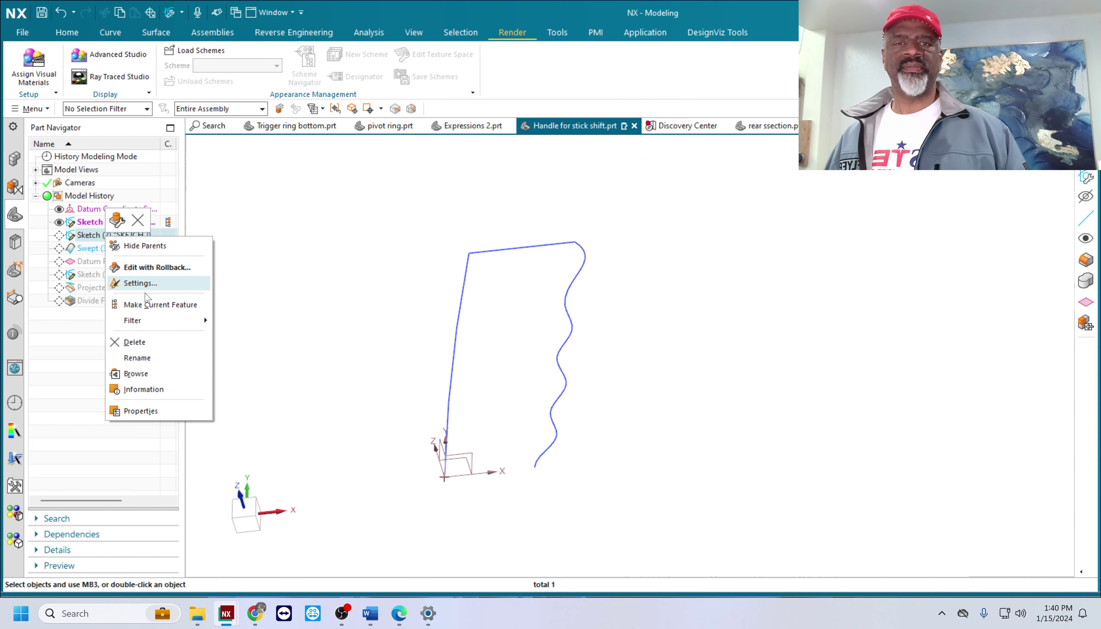
left_click(149, 308)
mouse_move(692, 552)
middle_mouse_down()
mouse_move(676, 524)
mouse_move(466, 413)
middle_mouse_up()
double_click(466, 414)
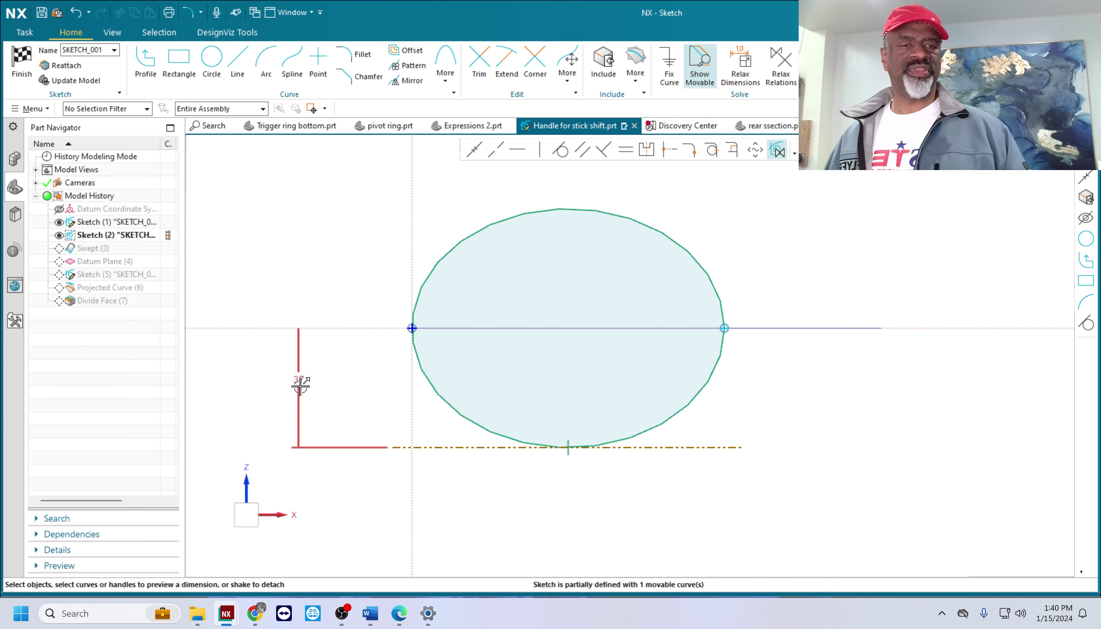
double_click(298, 387)
left_click_drag(293, 452, 297, 462)
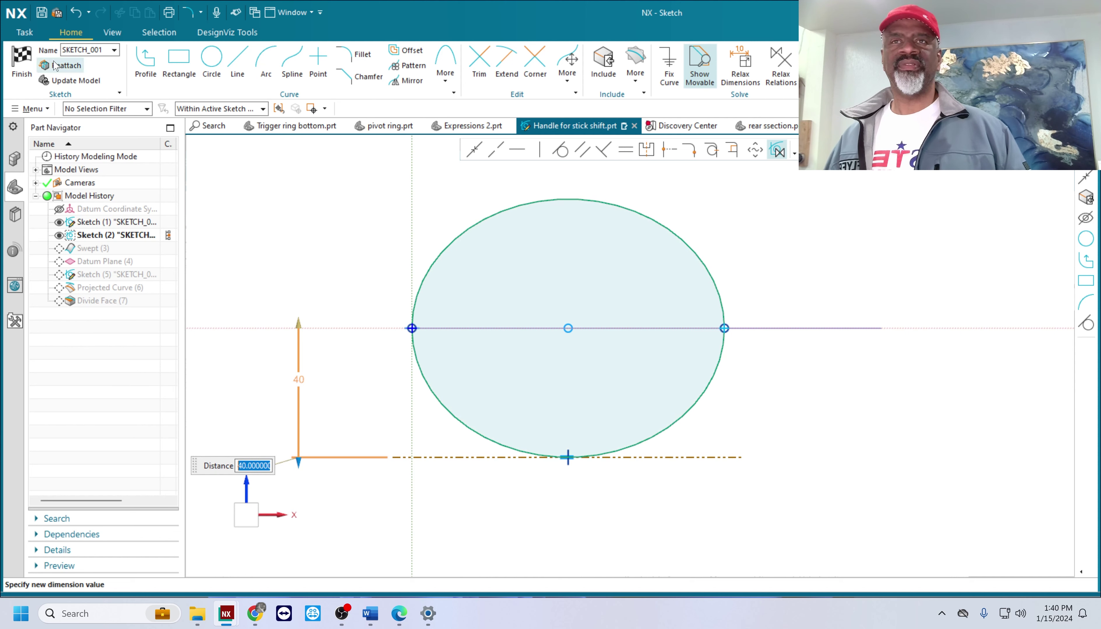
left_click(21, 61)
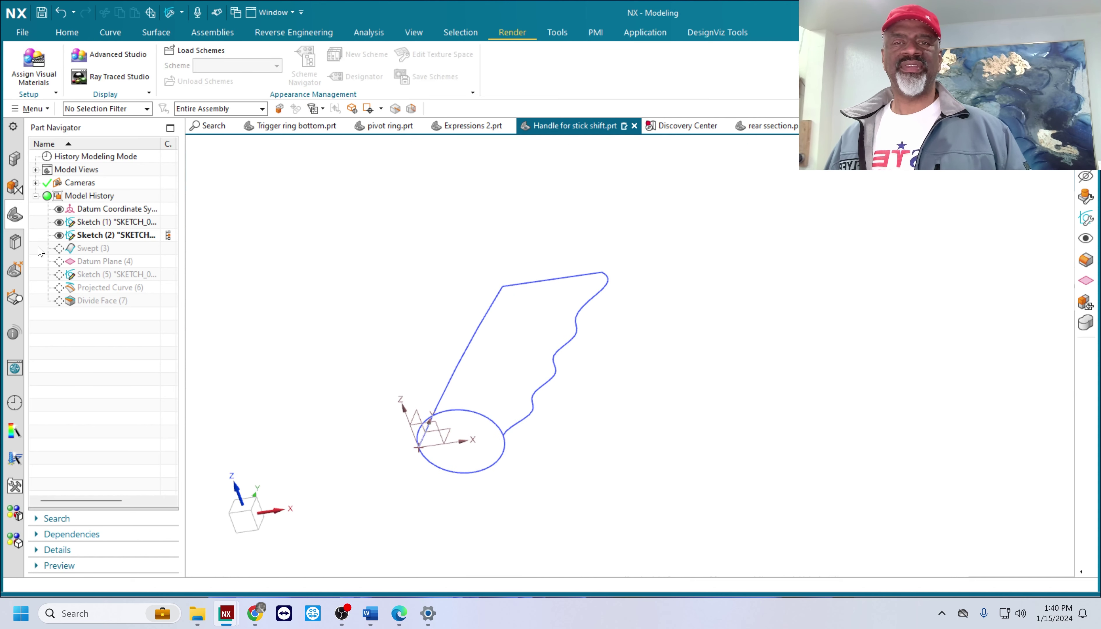
Start a Swept surface with the ellipse as its section, using the single-curve selection rule
double_click(91, 248)
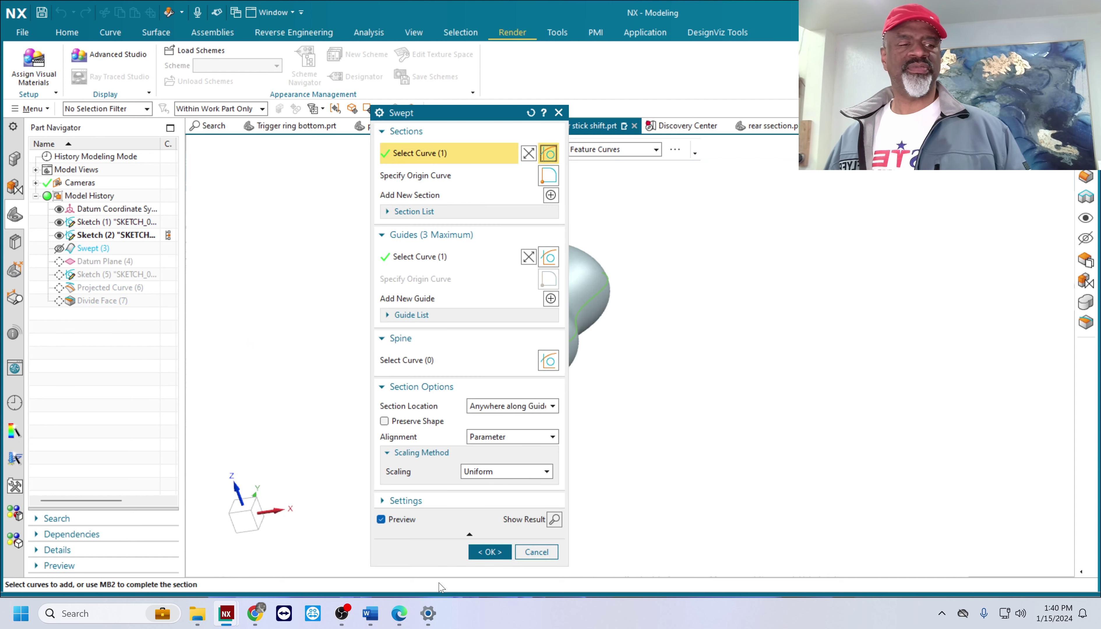
left_click(500, 548)
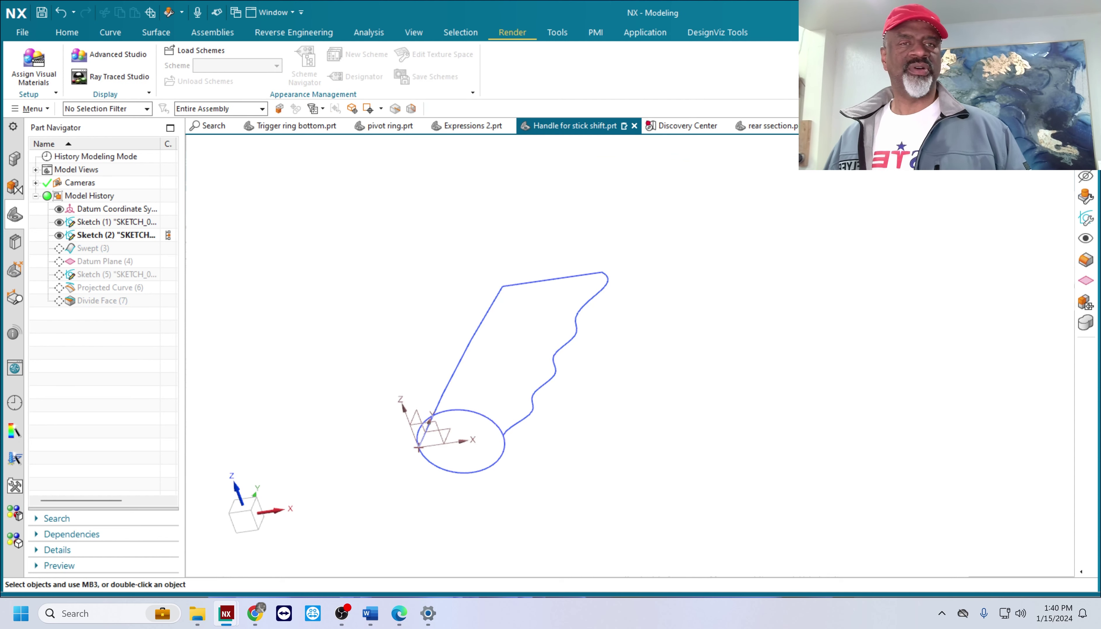
left_click(155, 34)
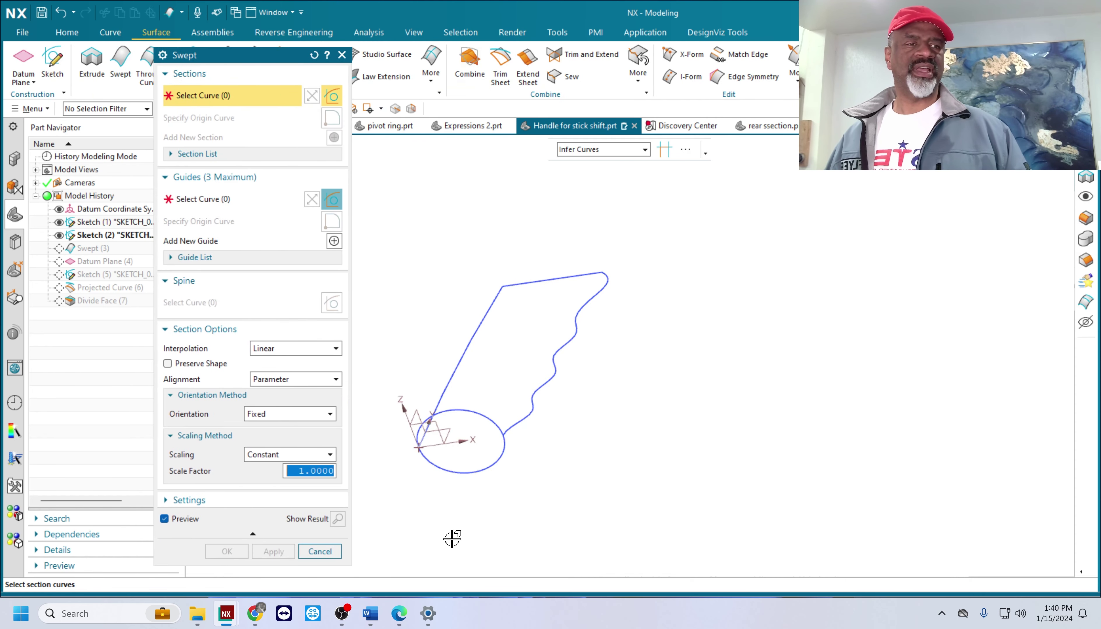
left_click(480, 415)
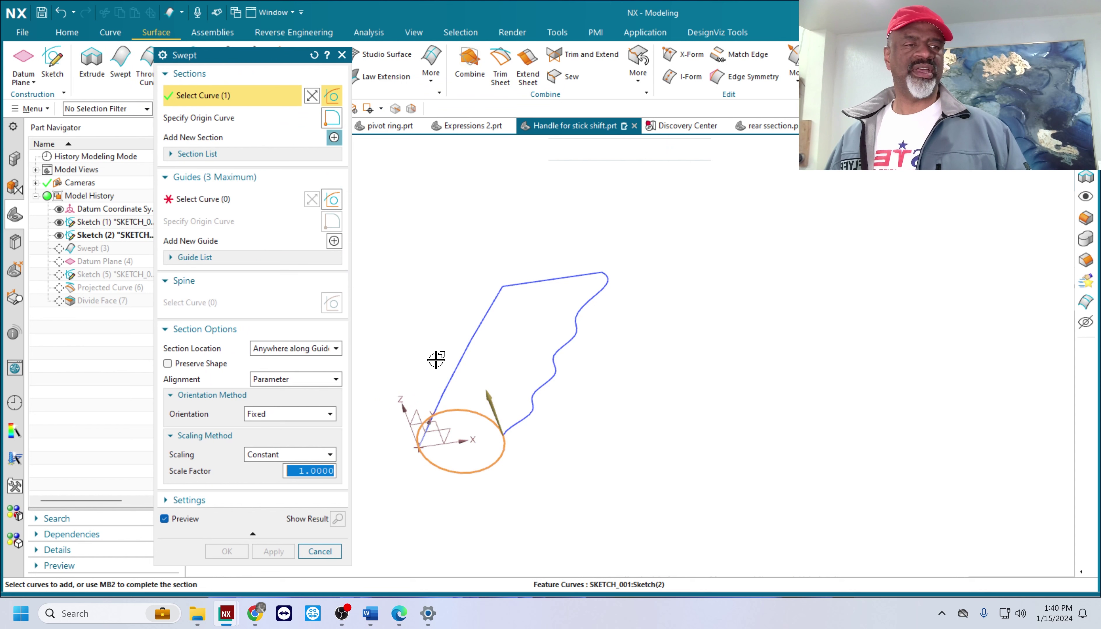
left_click(218, 200)
left_click(625, 152)
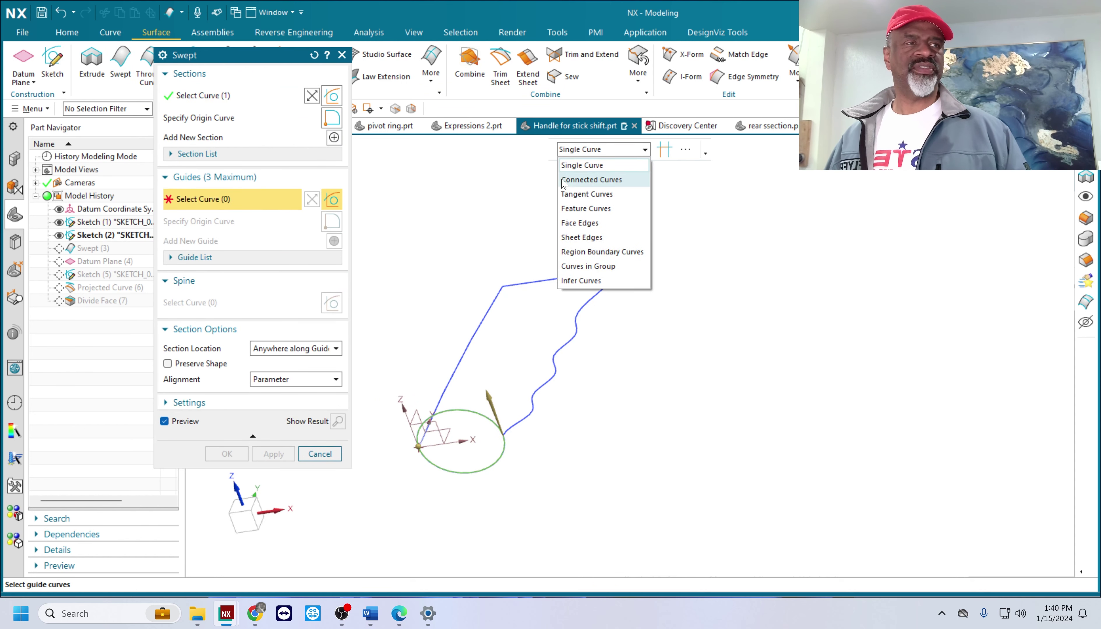
left_click(570, 168)
Add the straight line and the wavy spline as guides and create the swept grip
left_click(448, 386)
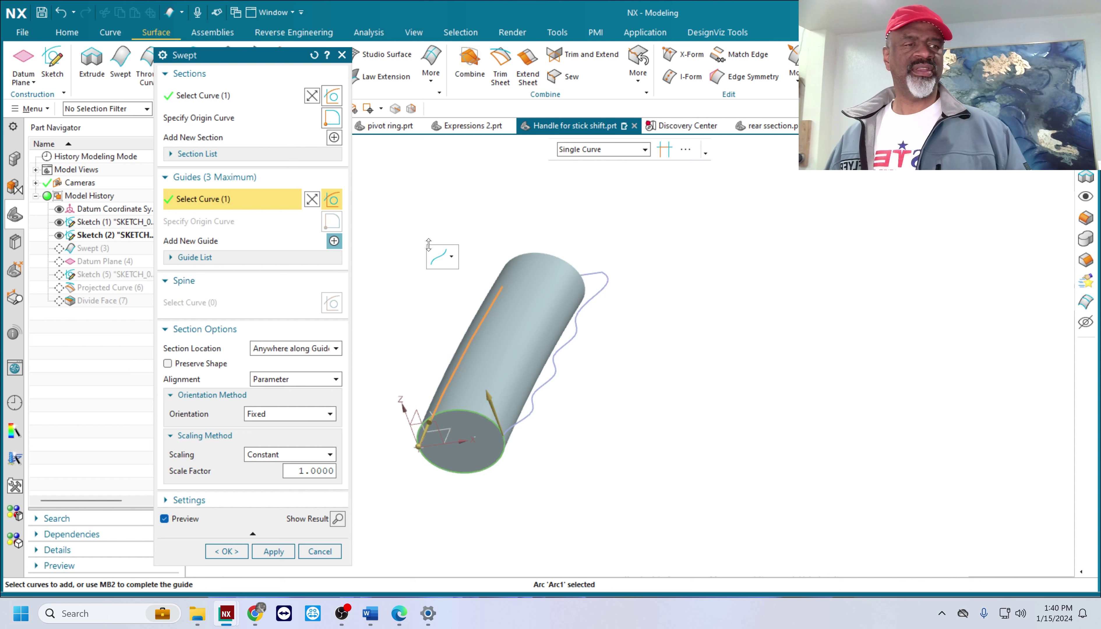
left_click(333, 242)
left_click(518, 410)
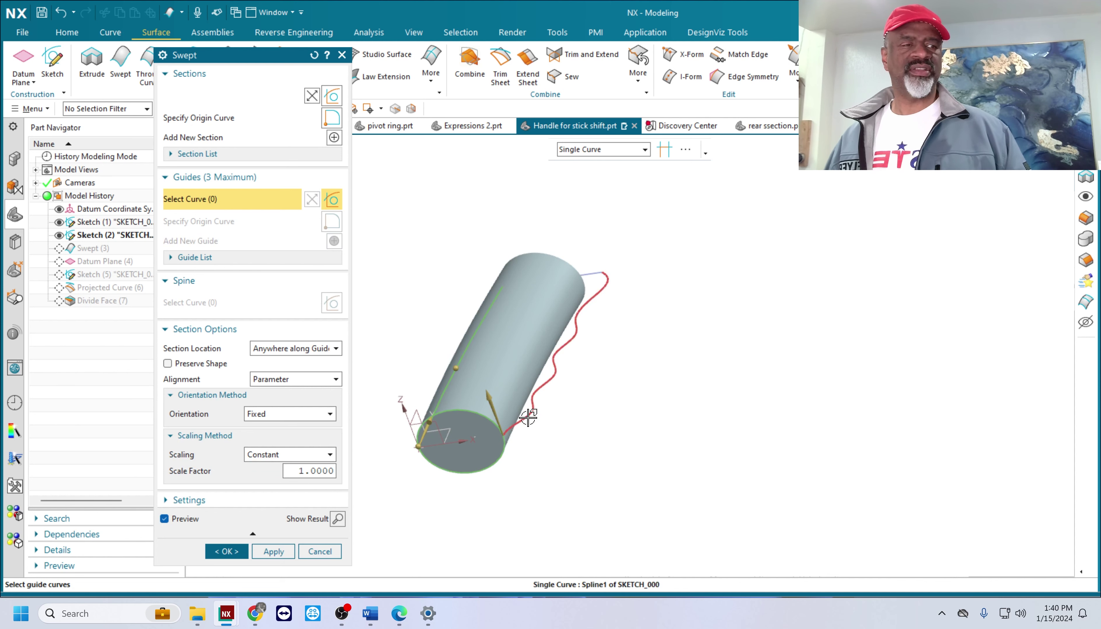
left_click(227, 496)
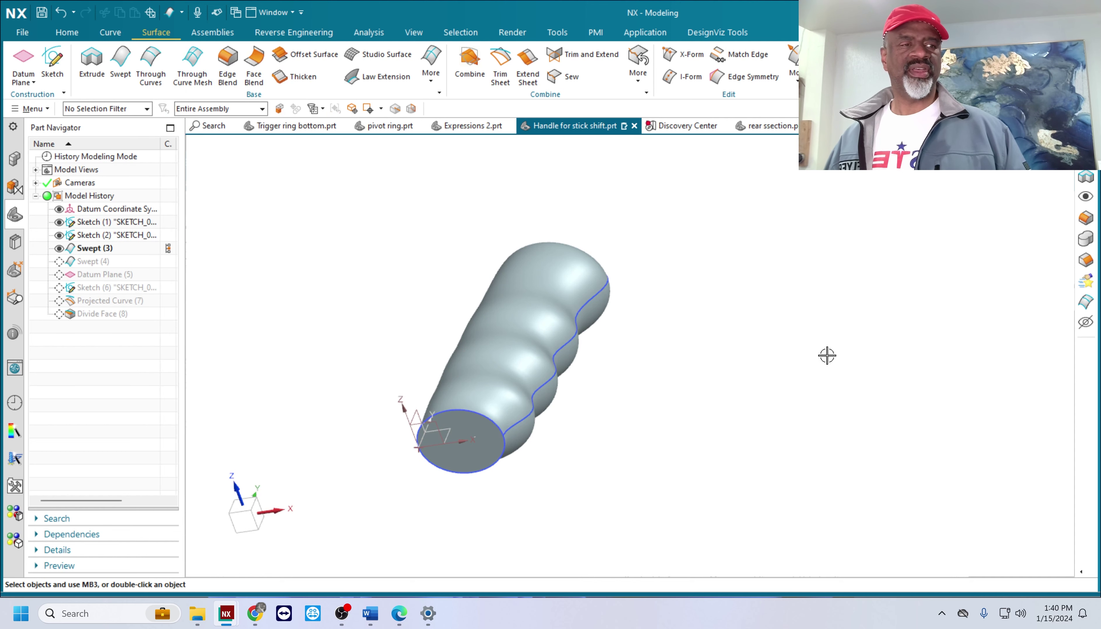
mouse_move(826, 356)
middle_mouse_down()
mouse_move(808, 390)
mouse_move(808, 352)
middle_mouse_up()
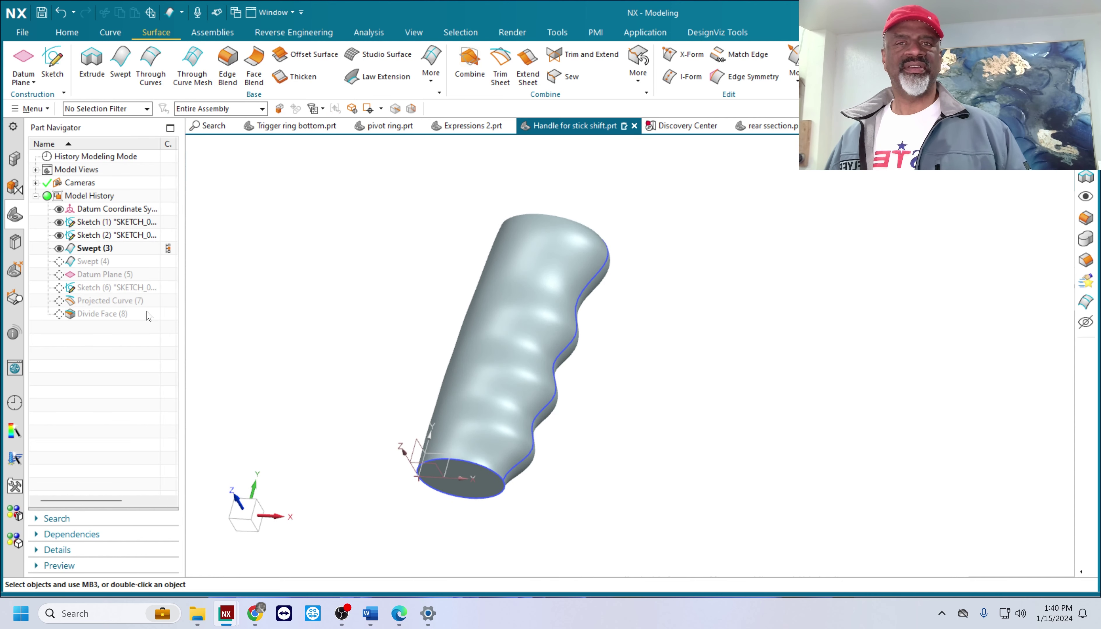
Delete the new swept grip feature and make Datum Plane (5) the current feature
left_click(99, 249)
right_click(100, 250)
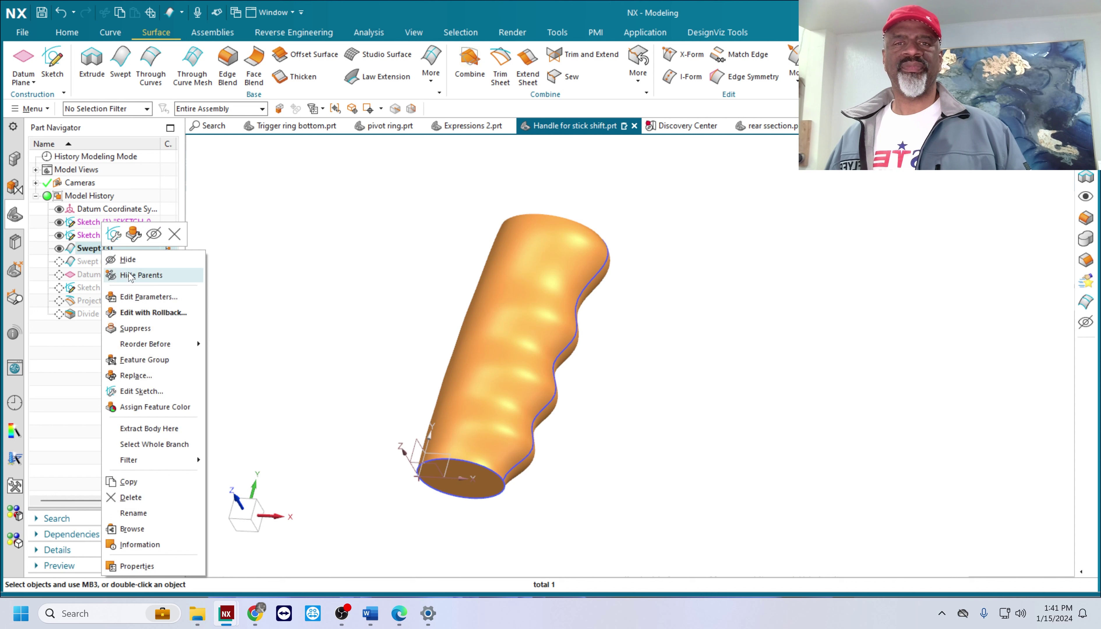
left_click(174, 236)
left_click(94, 261)
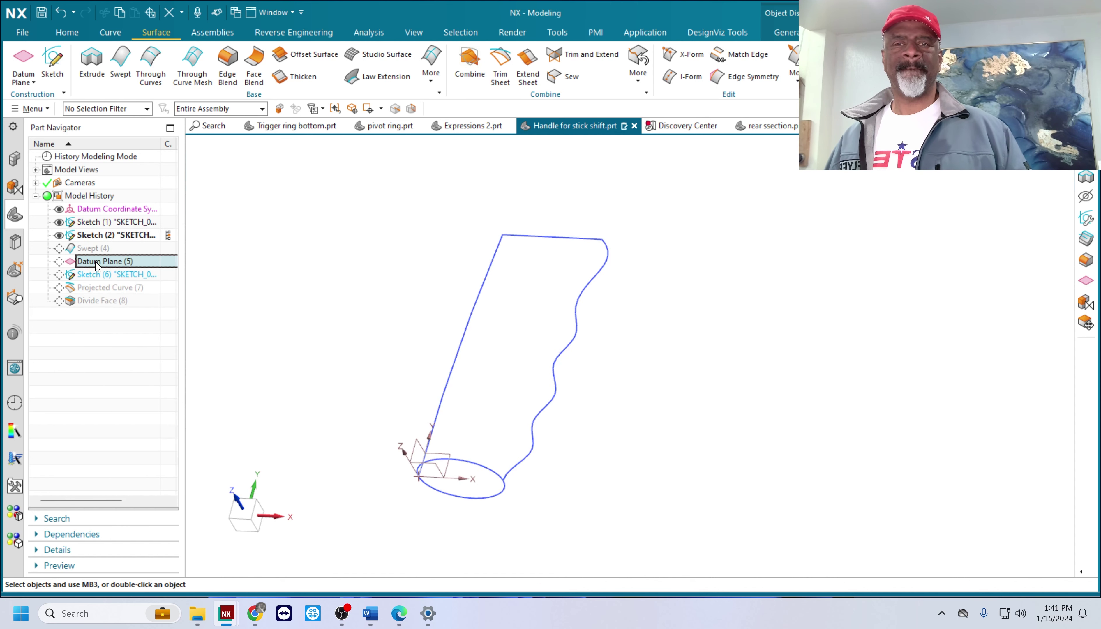
right_click(97, 261)
left_click(151, 314)
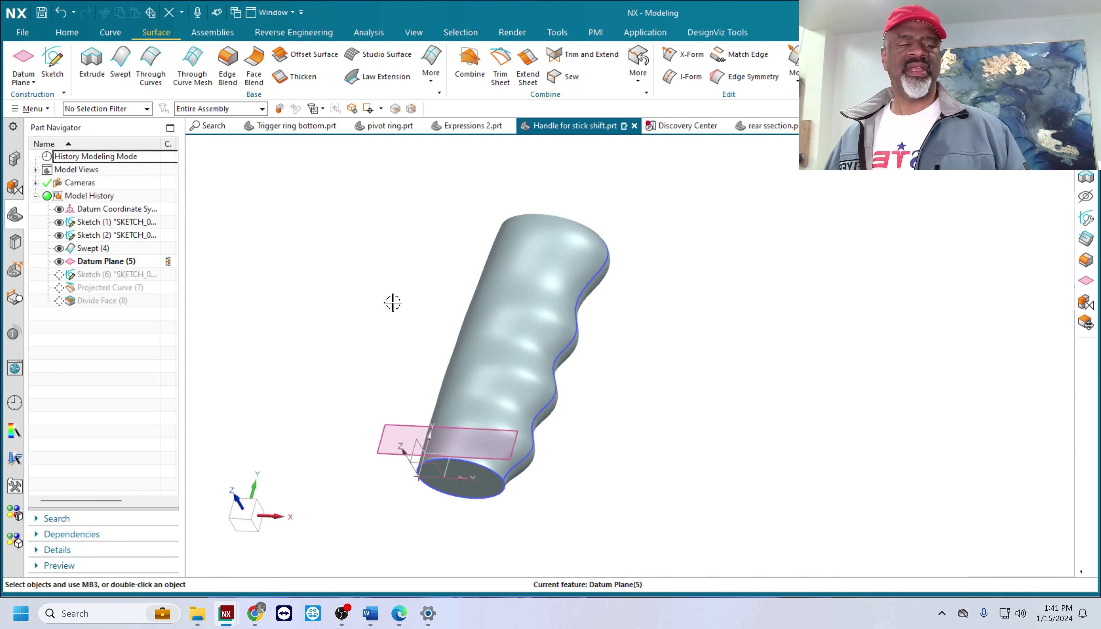
mouse_move(393, 302)
middle_mouse_down()
mouse_move(385, 276)
mouse_move(386, 310)
middle_mouse_up()
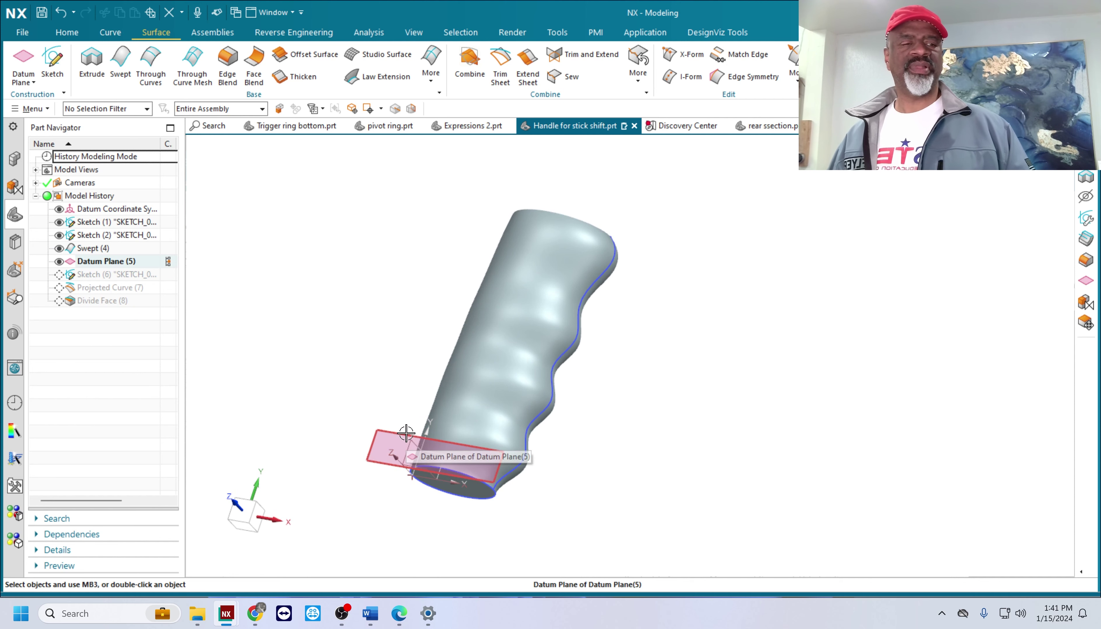
middle_click_drag(406, 433, 462, 324)
middle_click_drag(376, 305, 399, 349)
Make Sketch (6) current and review its rounded-rectangle face sketch
right_click(116, 275)
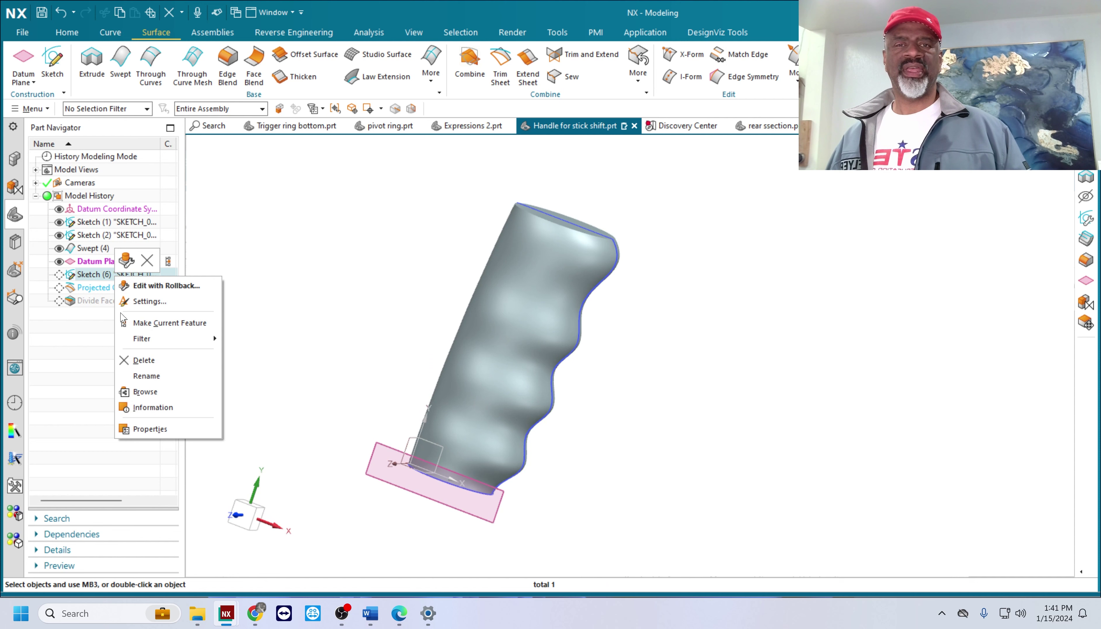
left_click(157, 322)
middle_click_drag(549, 374, 576, 449)
double_click(517, 274)
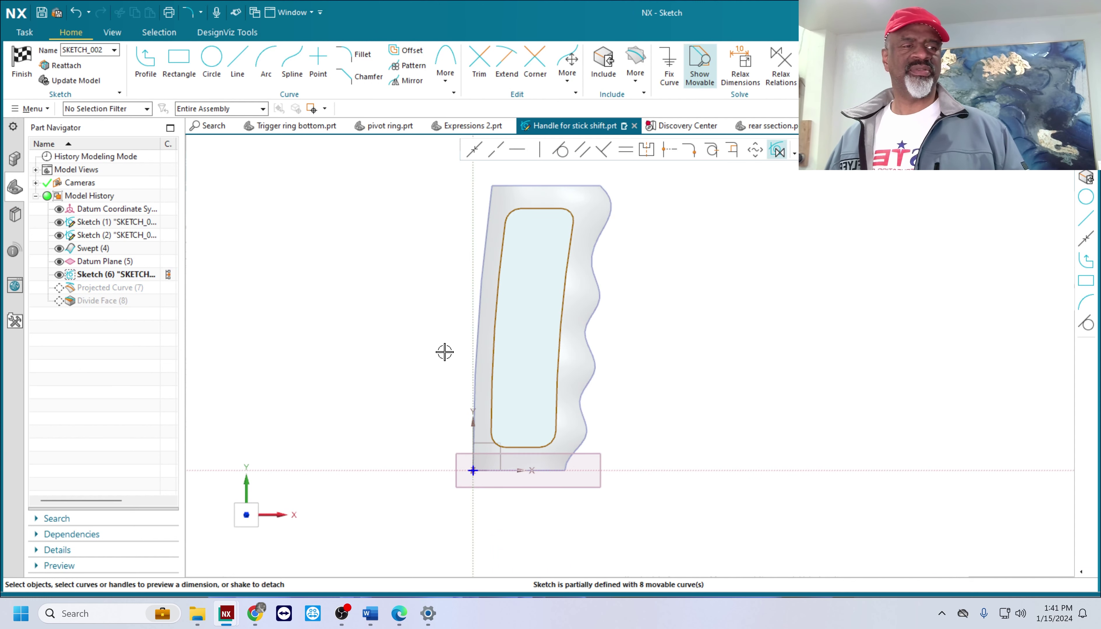
left_click(30, 58)
mouse_move(310, 346)
middle_mouse_down()
mouse_move(314, 361)
mouse_move(284, 317)
mouse_move(321, 315)
middle_mouse_up()
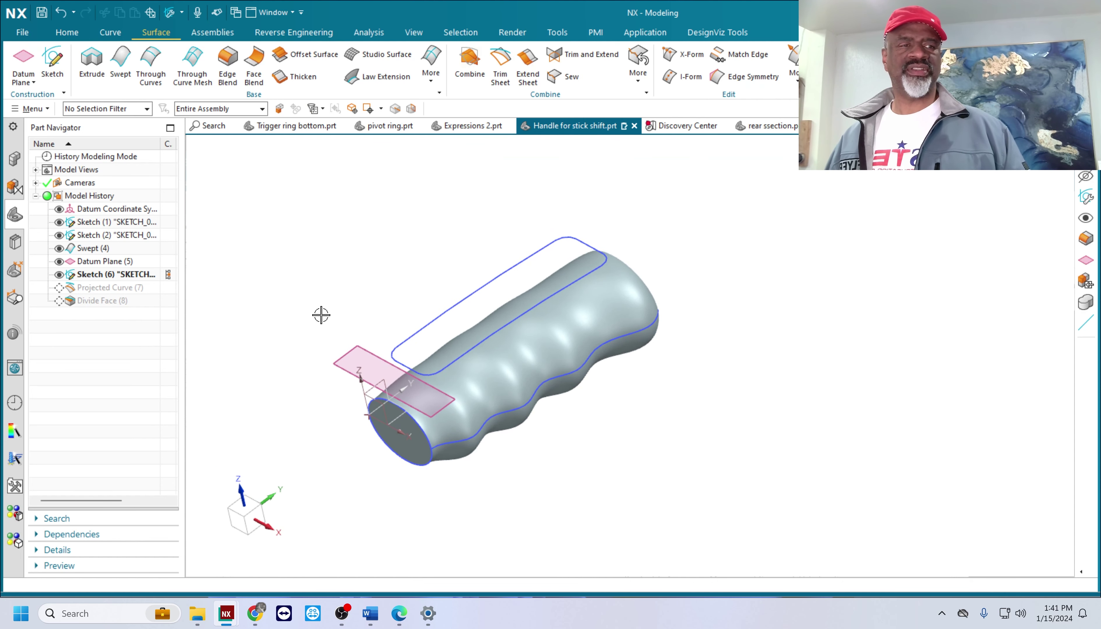
Make the projected curve feature current
right_click(108, 290)
left_click(151, 359)
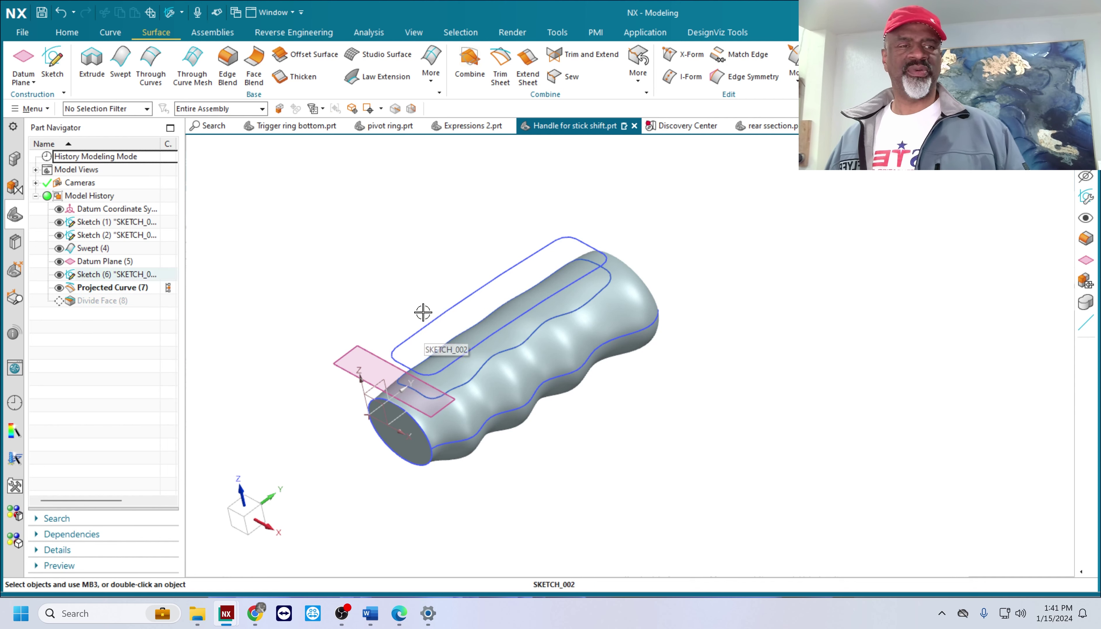
middle_click_drag(423, 312, 370, 254)
Hide the curves above the handle, then the datum plane and Sketch (6)
key("ctrl+b")
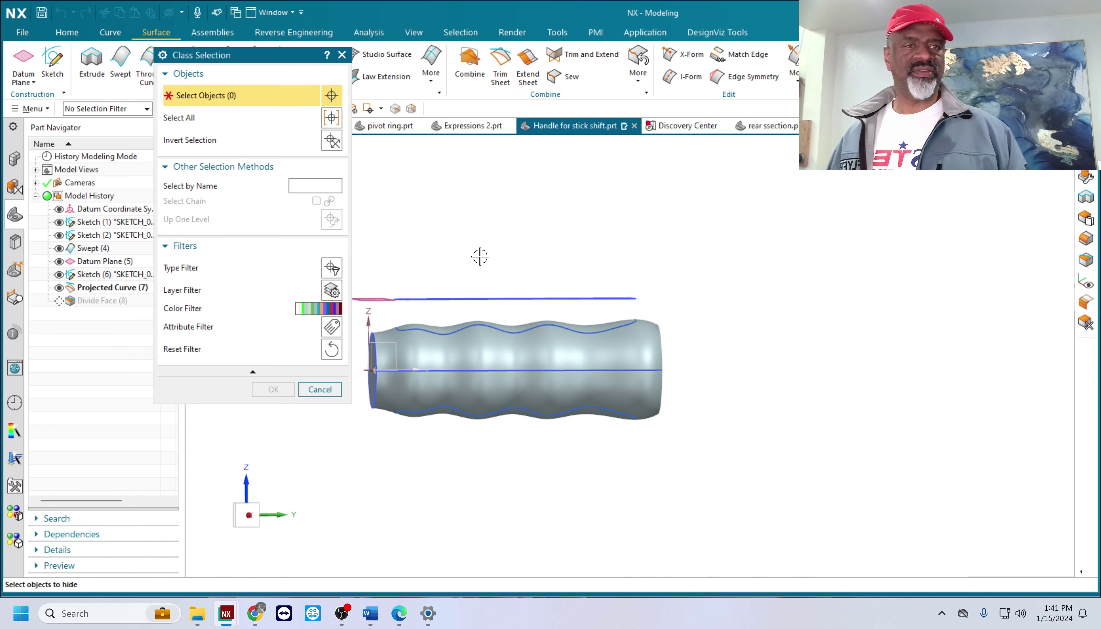
scroll(480, 257, "down", 1)
left_click_drag(470, 299, 732, 311)
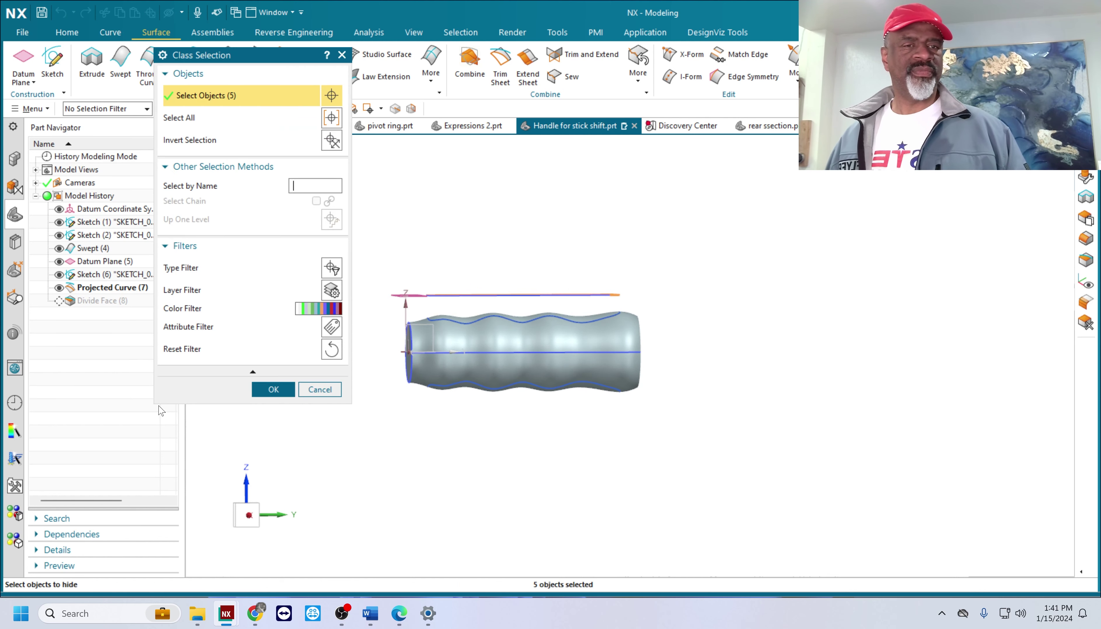
left_click(267, 391)
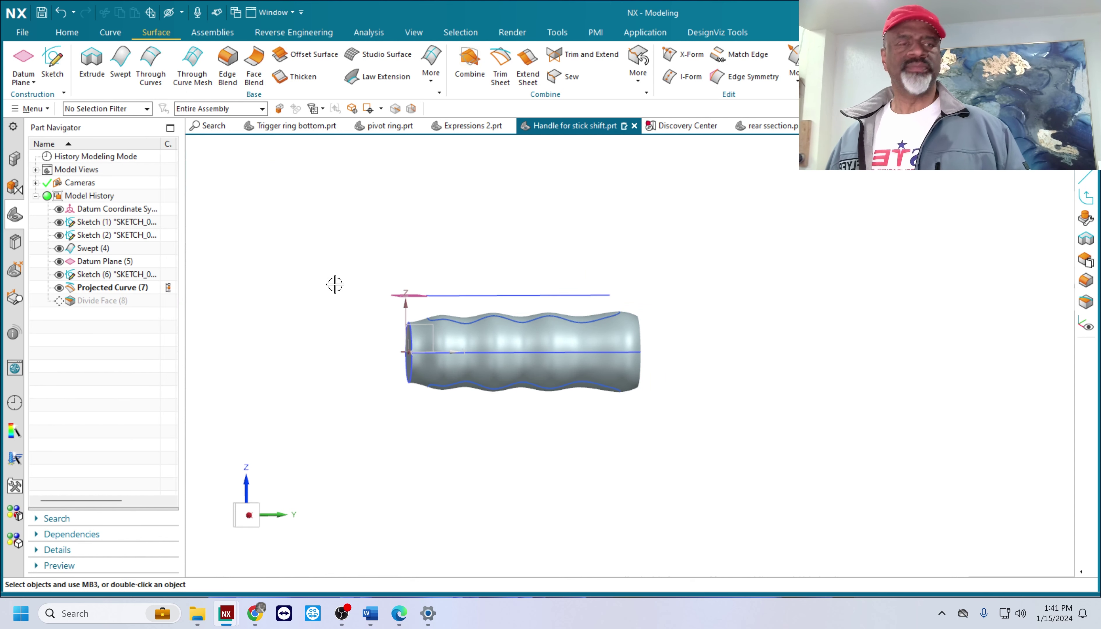
key("ctrl+b")
left_click_drag(382, 270, 673, 310)
left_click(272, 390)
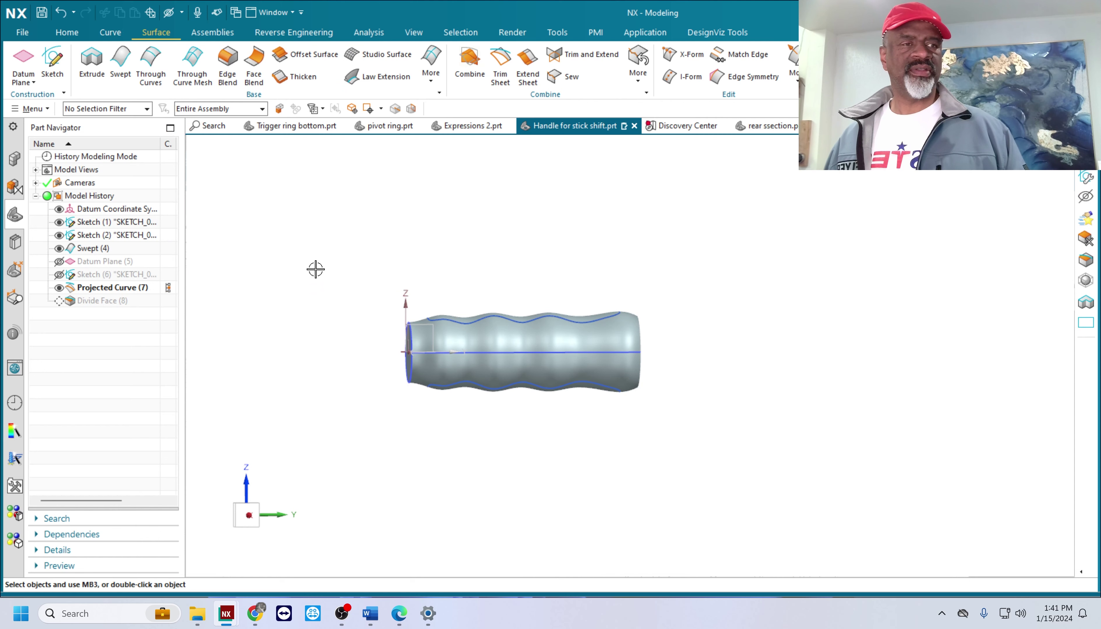
Make Divide Face (8) the current feature
mouse_move(315, 268)
middle_mouse_down()
mouse_move(356, 354)
mouse_move(30, 349)
middle_mouse_up()
left_click(87, 304)
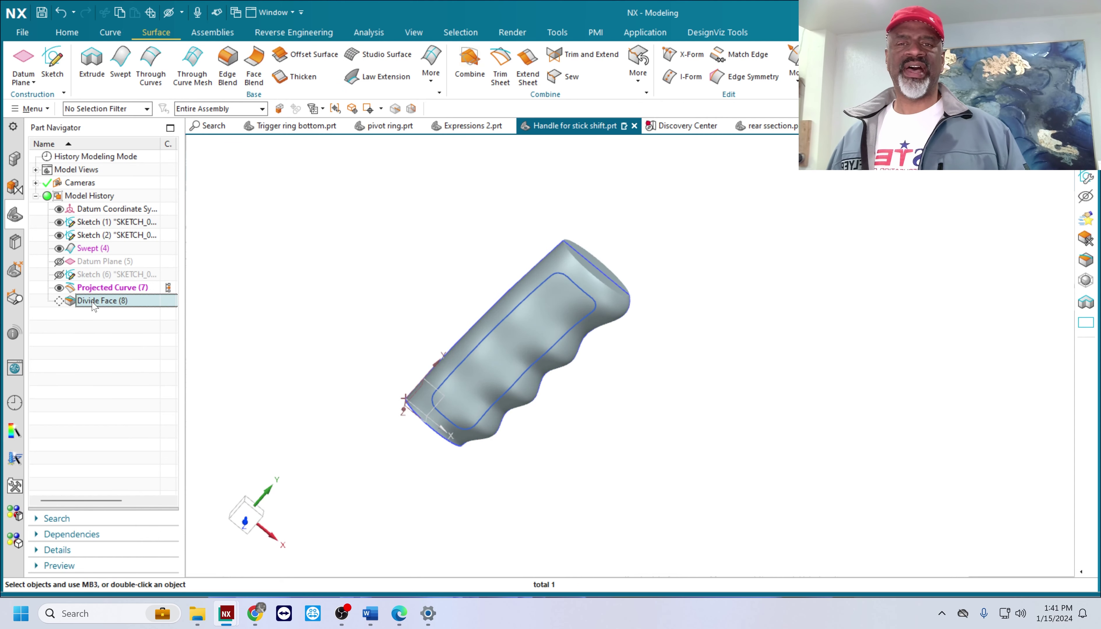
right_click(93, 303)
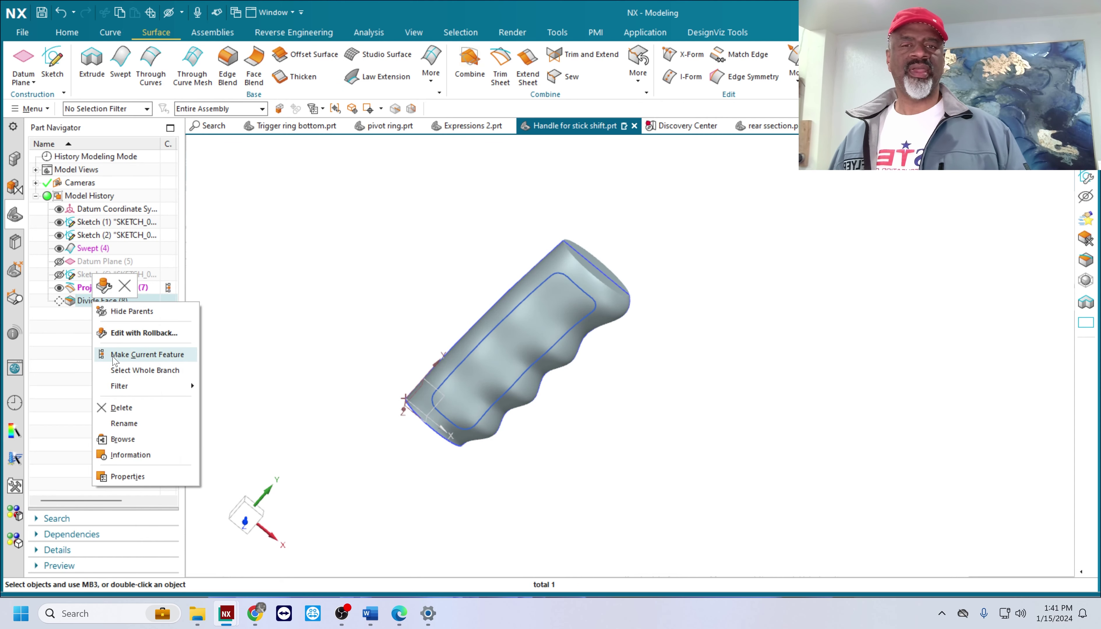
left_click(147, 354)
middle_click_drag(656, 435, 512, 325)
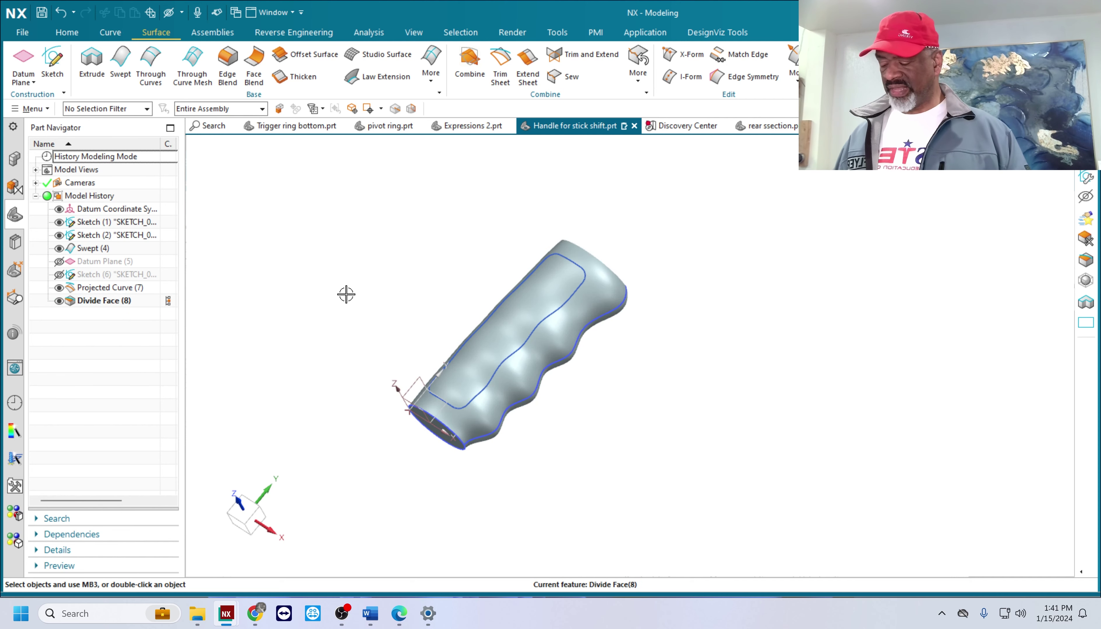
Hide all sketches, datums and curves while keeping the handle's solid body visible
key("ctrl+b")
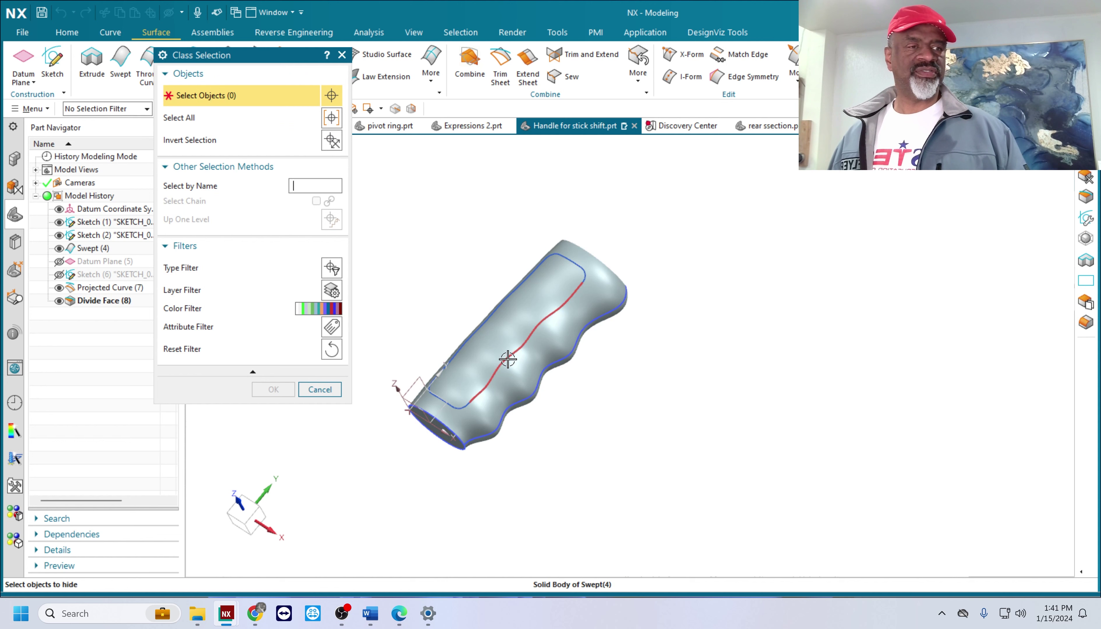
middle_click_drag(550, 393, 502, 306)
left_click_drag(385, 289, 717, 339)
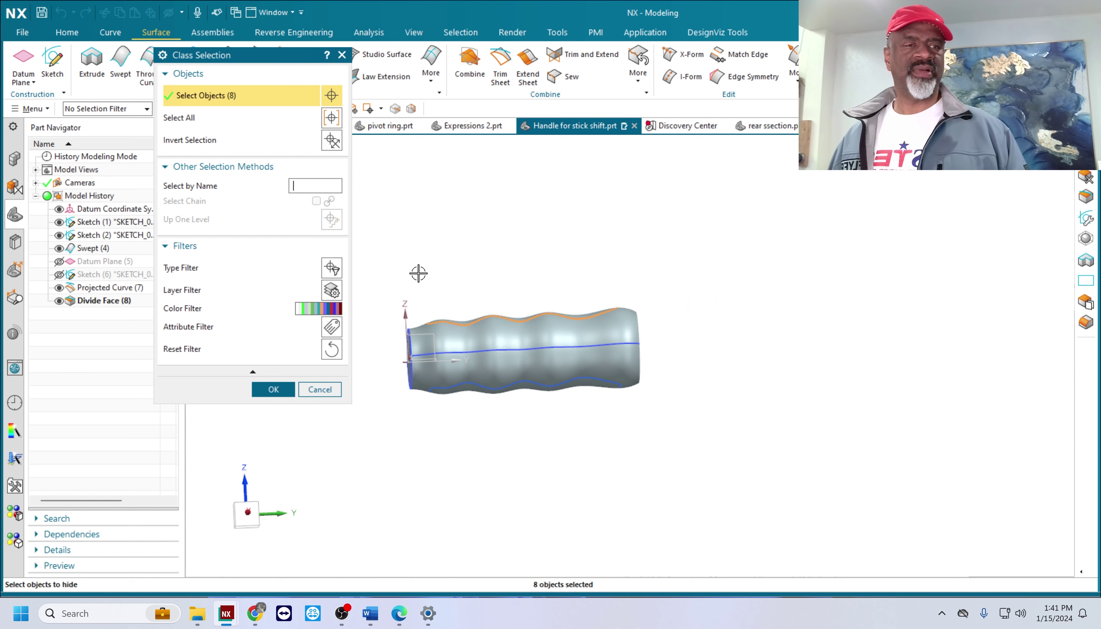
left_click_drag(359, 272, 699, 430)
left_click(425, 370, "shift")
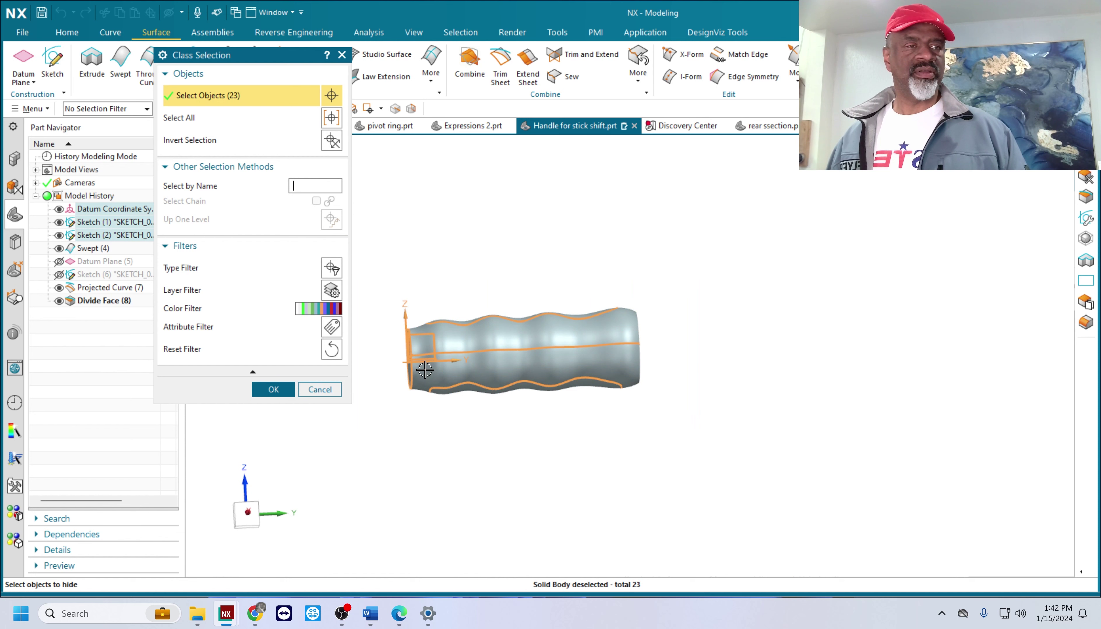
left_click(272, 389)
Orient the handle upright facing the front and bring up the full command Menu
middle_click_drag(356, 270, 442, 369)
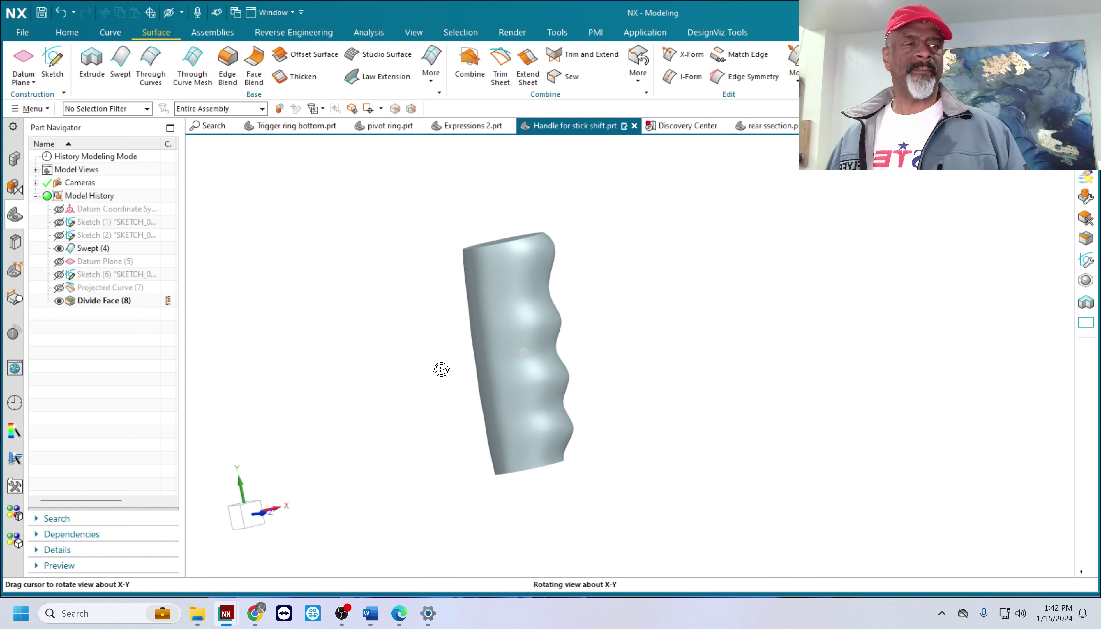
right_click(331, 236)
left_click(332, 236)
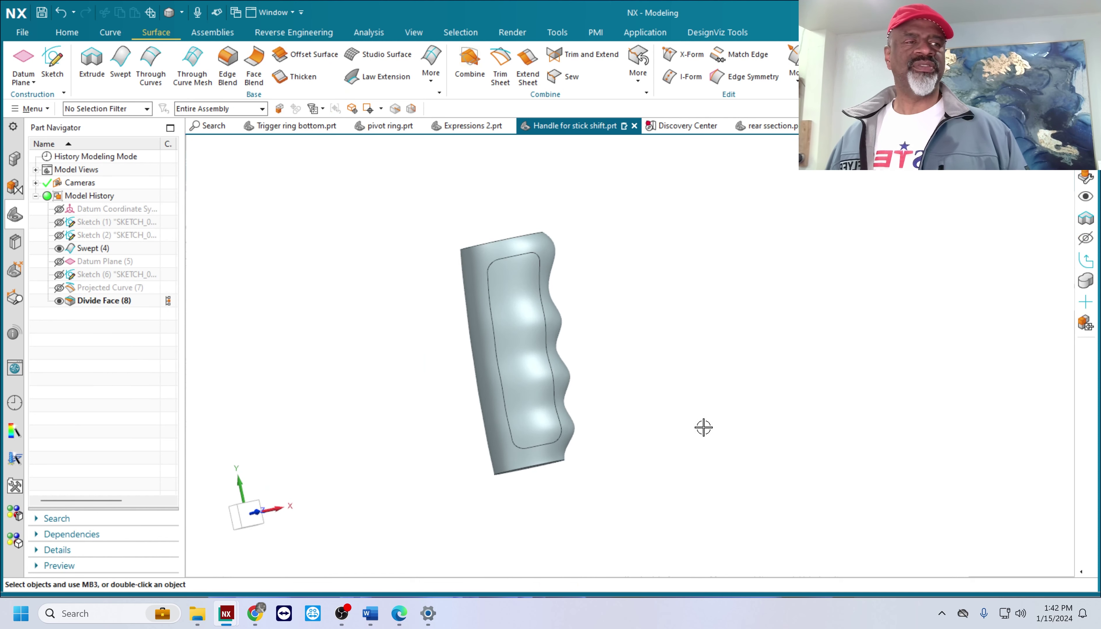
middle_click_drag(703, 427, 414, 373)
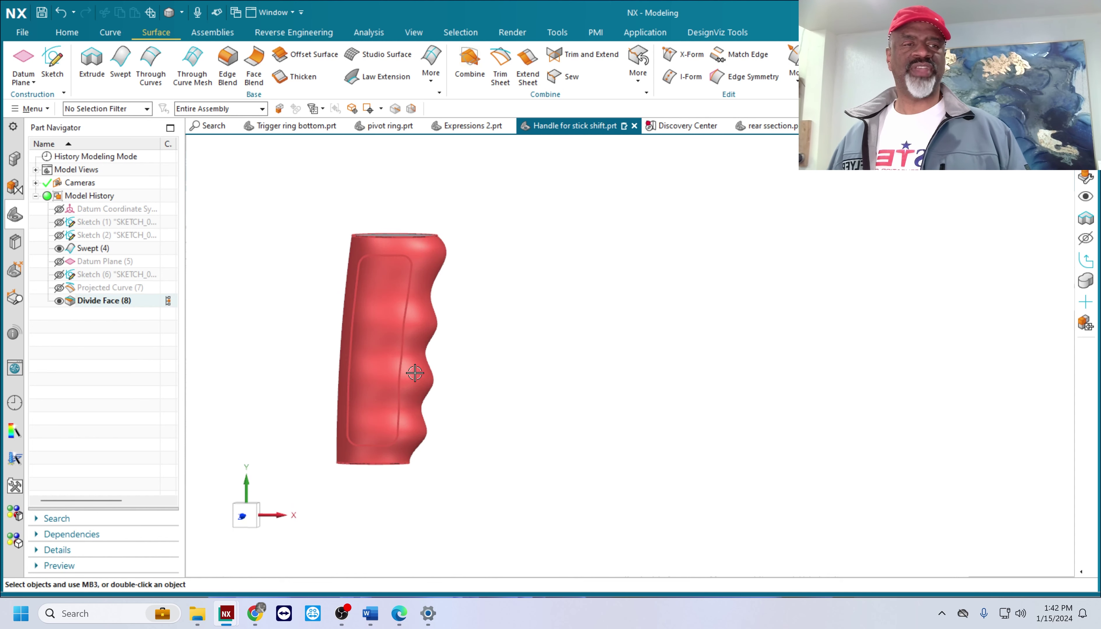
middle_click_drag(541, 367, 573, 349)
scroll(529, 359, "up", 1)
left_click(31, 109)
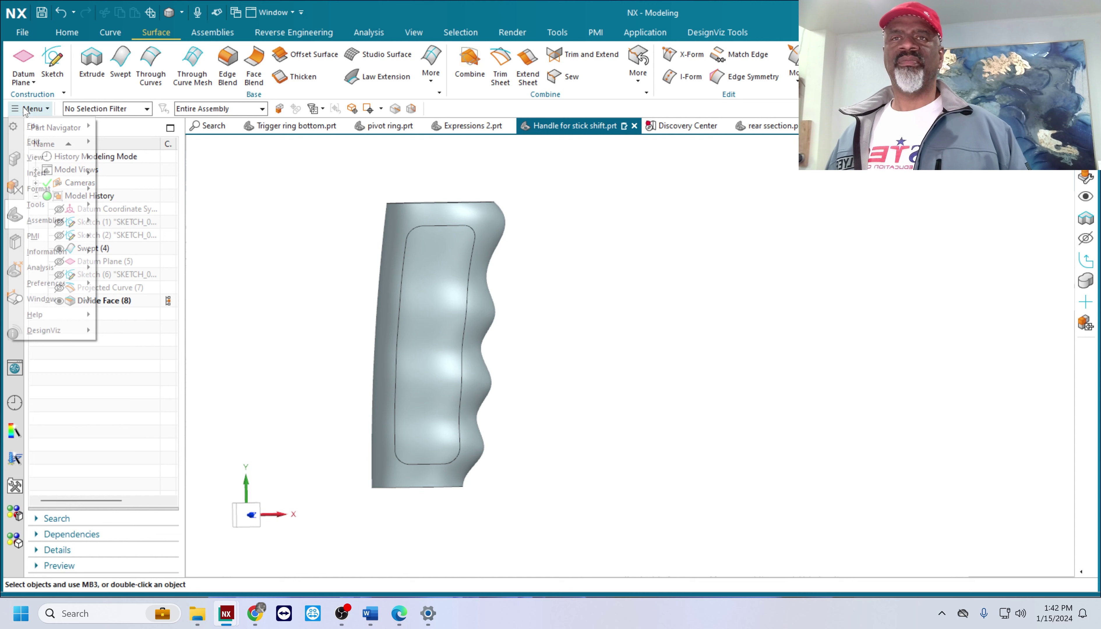
Enter Facet Body Texture modeling and UV-parameterize the inner divided face, aligned to its left edge
mouse_move(26, 143)
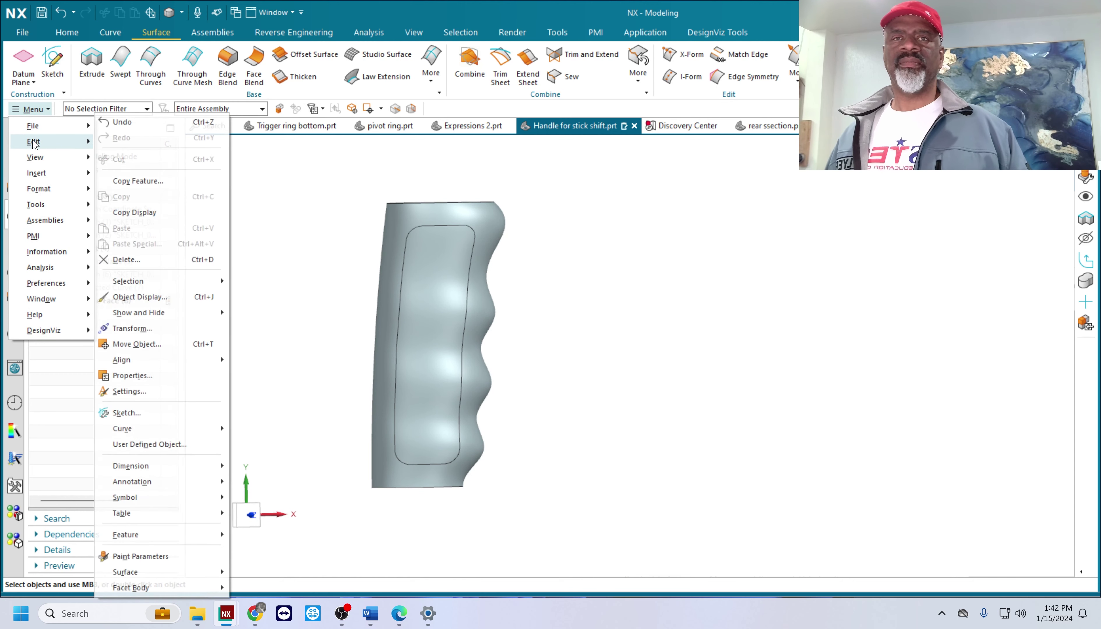
mouse_move(133, 589)
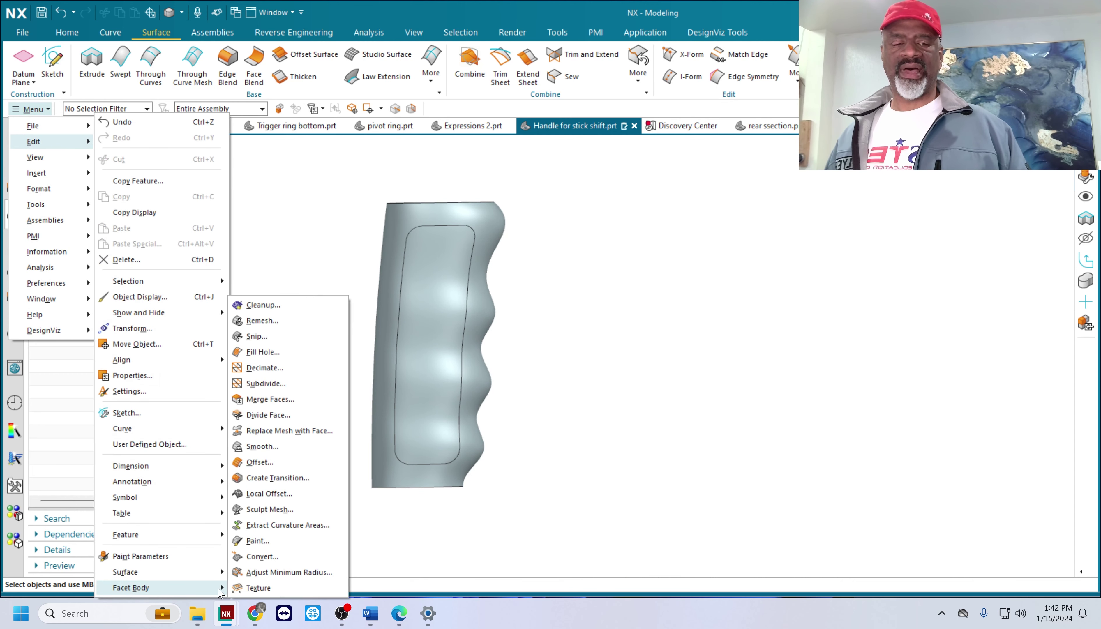
left_click(260, 586)
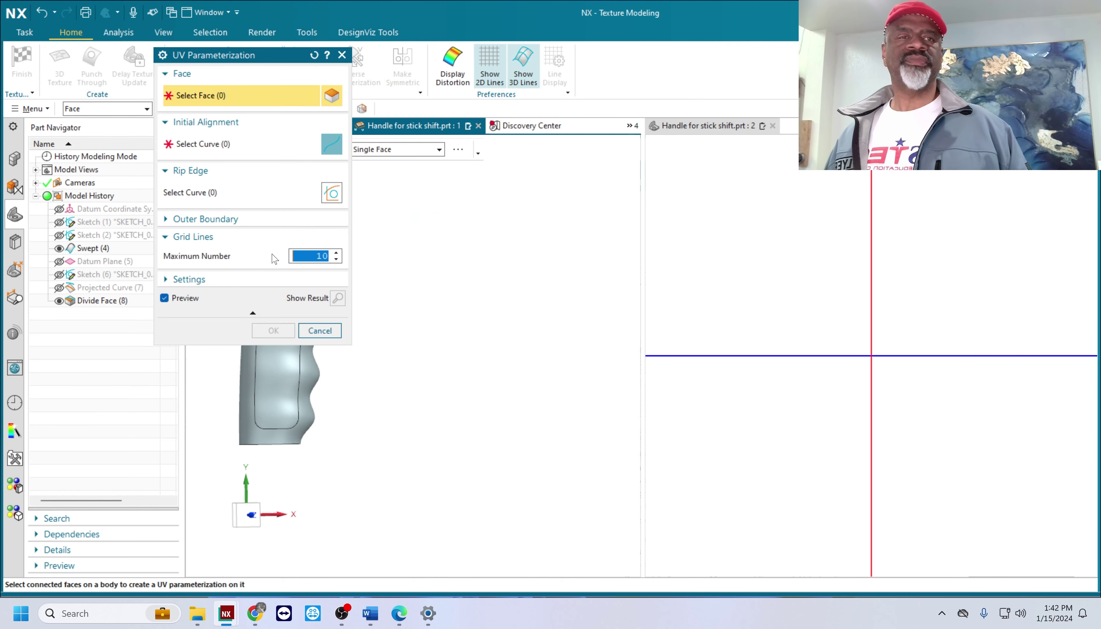
middle_click_drag(416, 230, 616, 223, "shift")
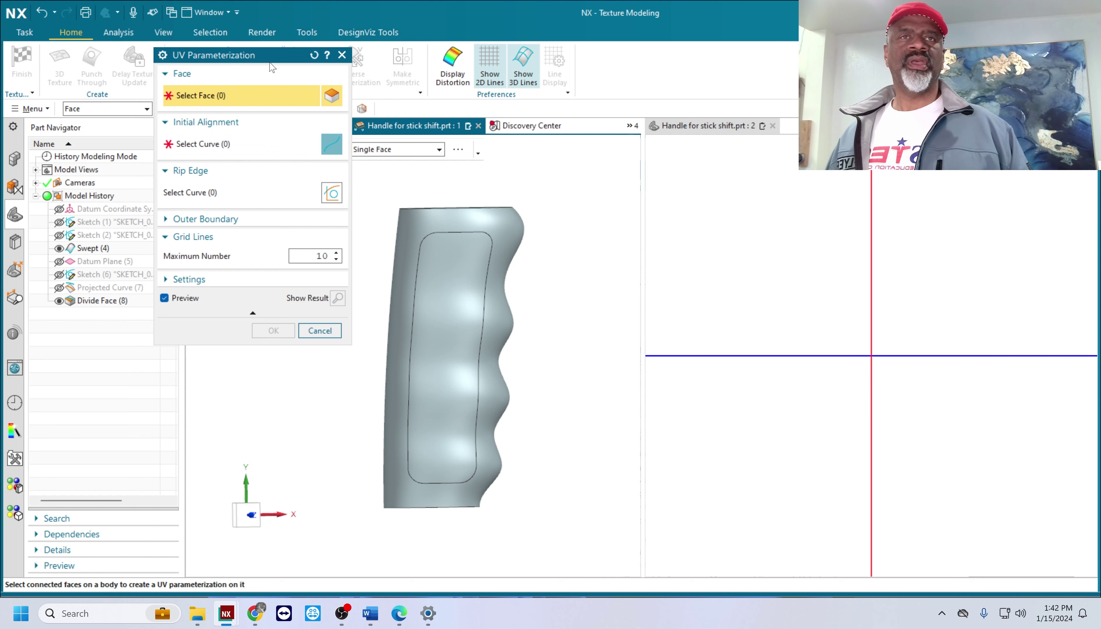
left_click_drag(274, 66, 194, 154)
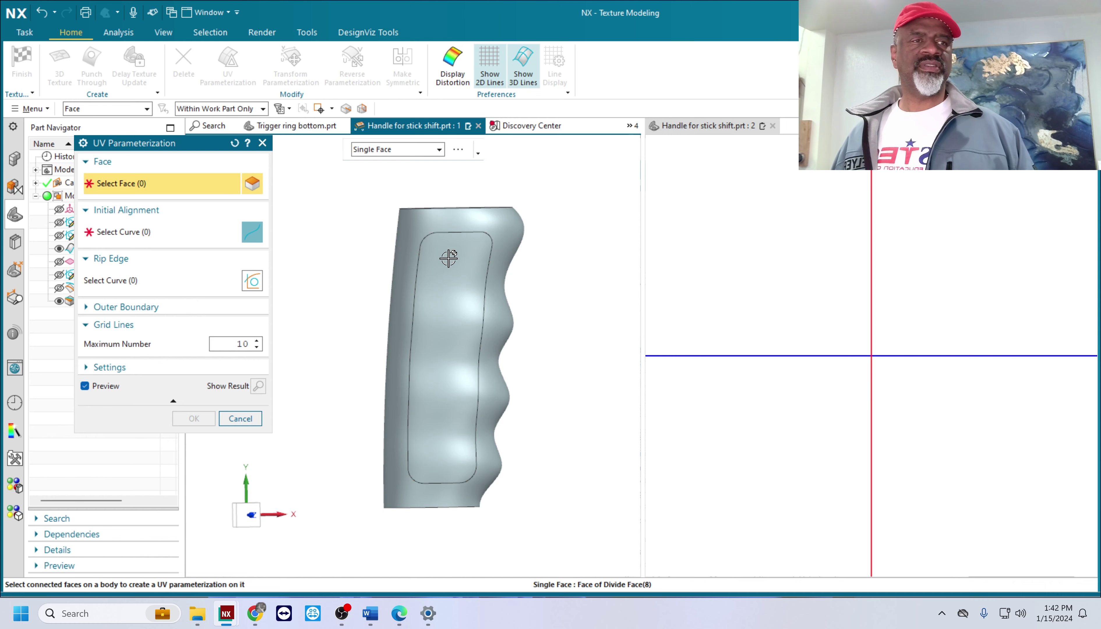
left_click(437, 253)
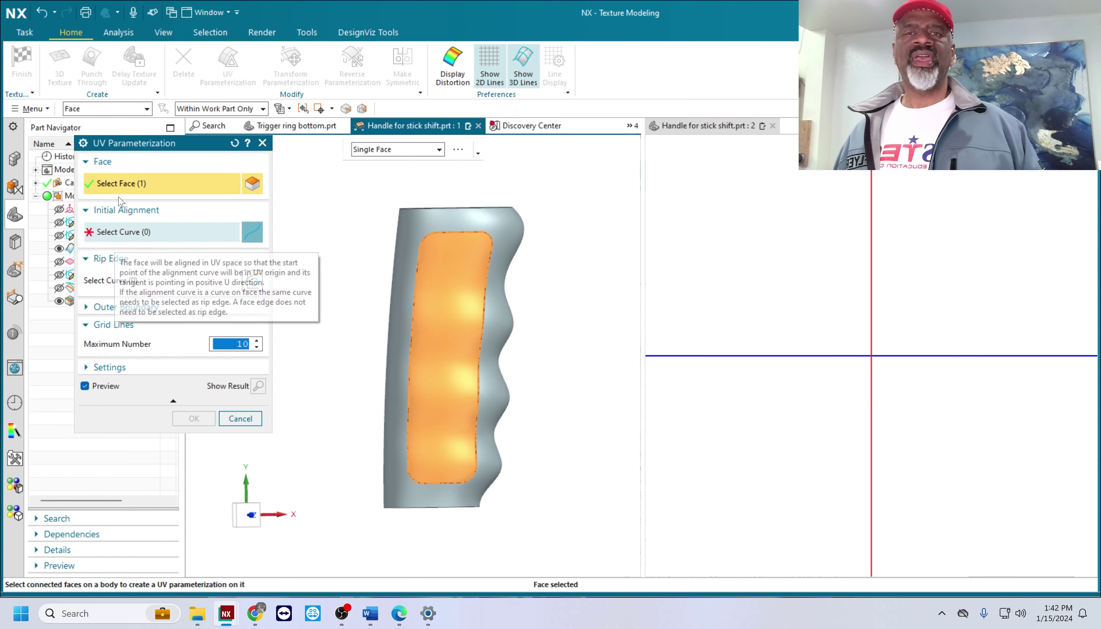
left_click(116, 237)
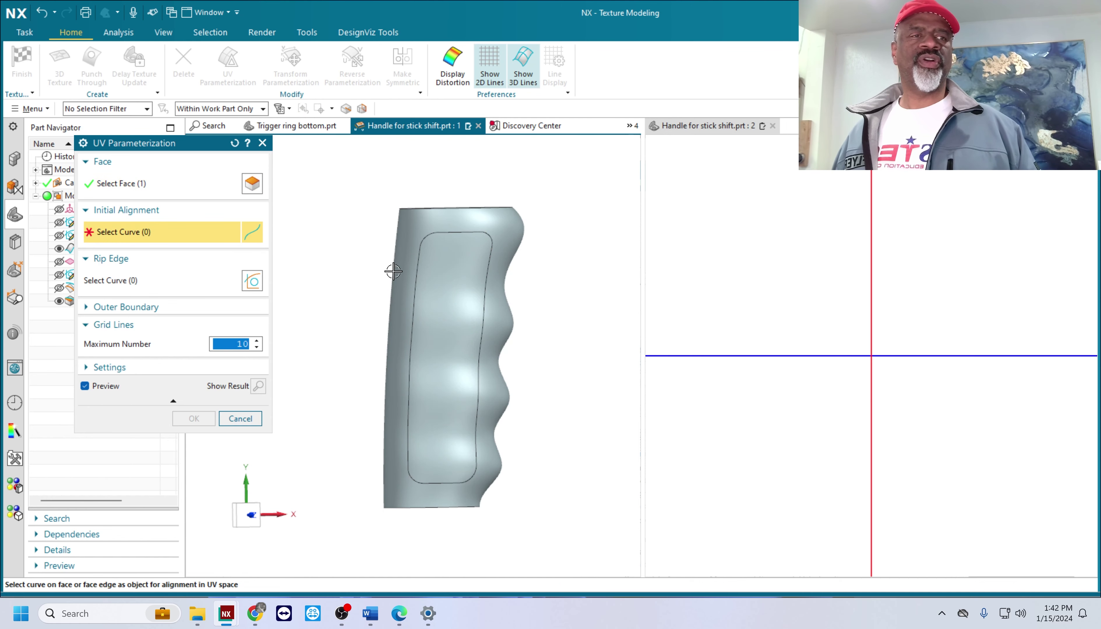
left_click(390, 250)
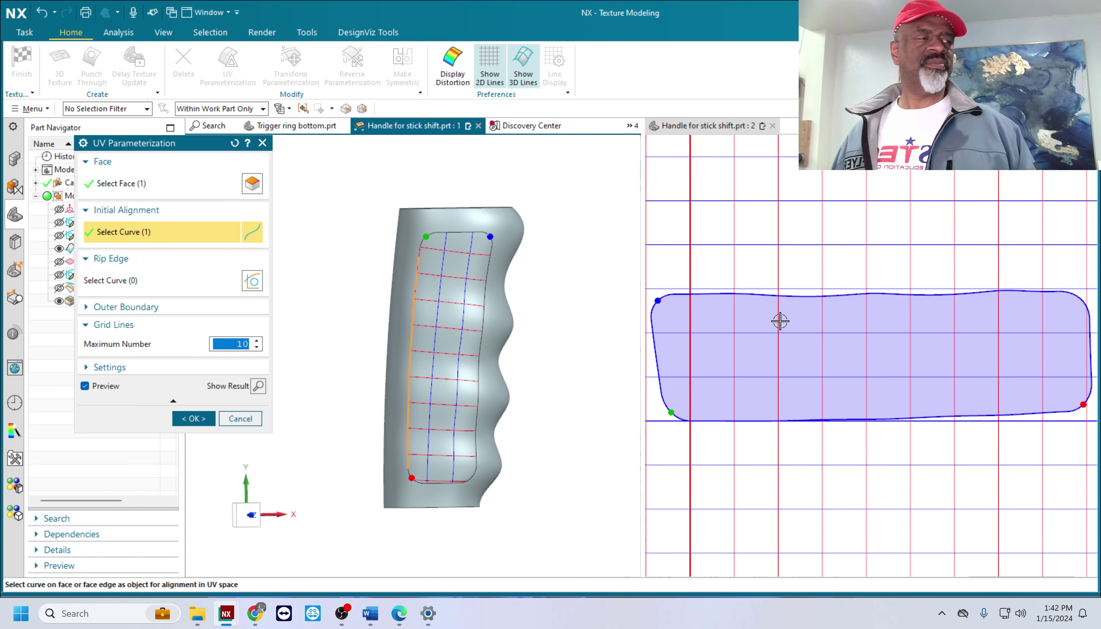
scroll(876, 313, "down", 1)
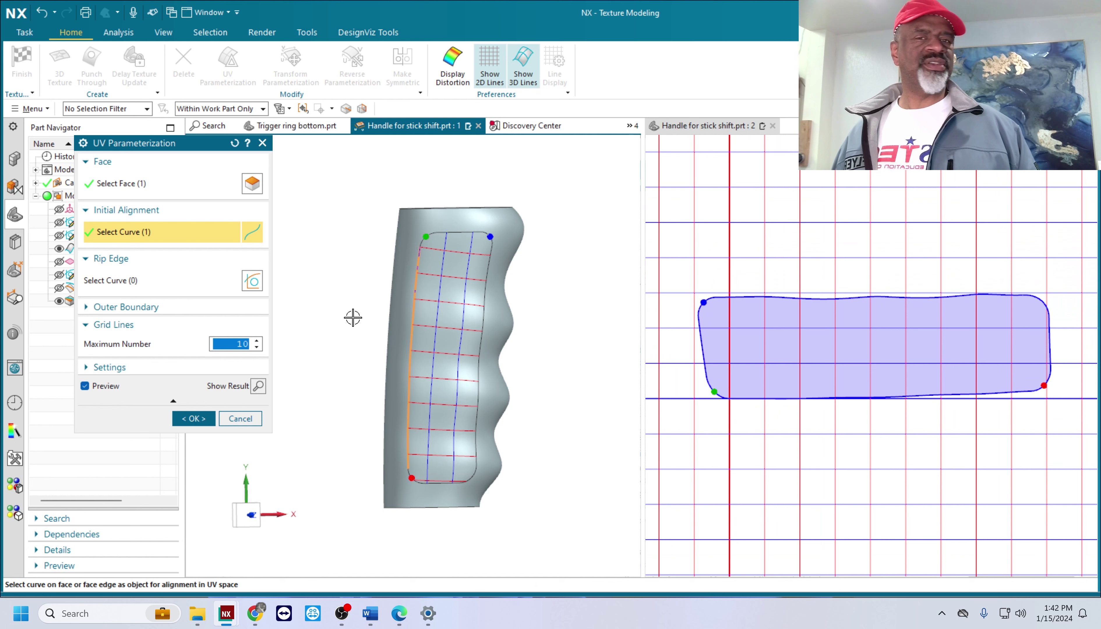
left_click(193, 419)
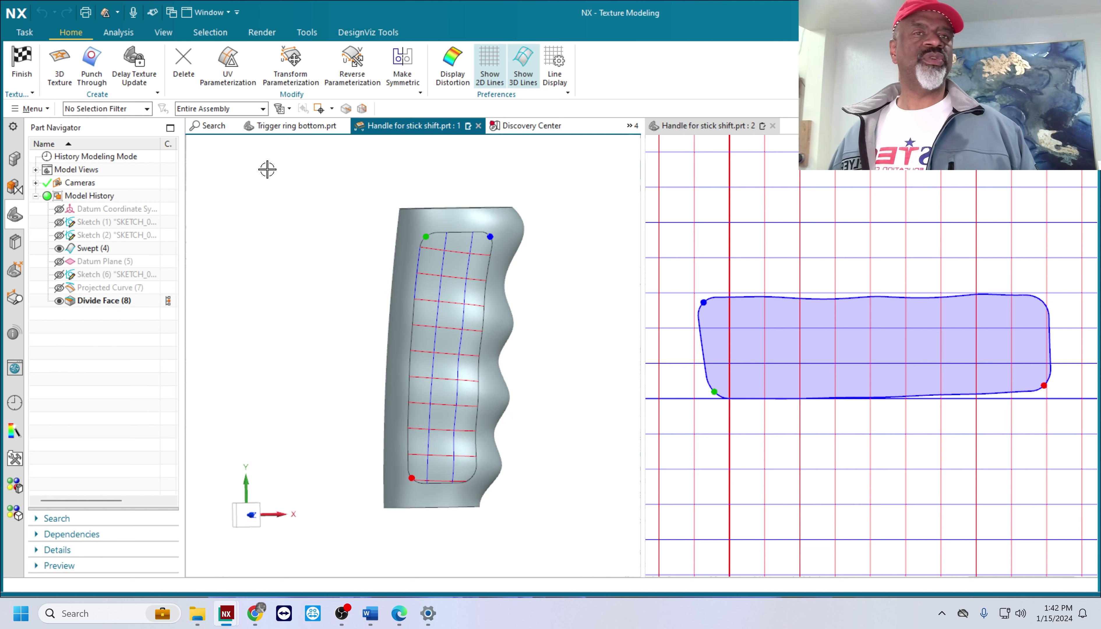
Start a 3D Texture from an image with Make Monochrome off and a 3 mm maximum offset
left_click(60, 65)
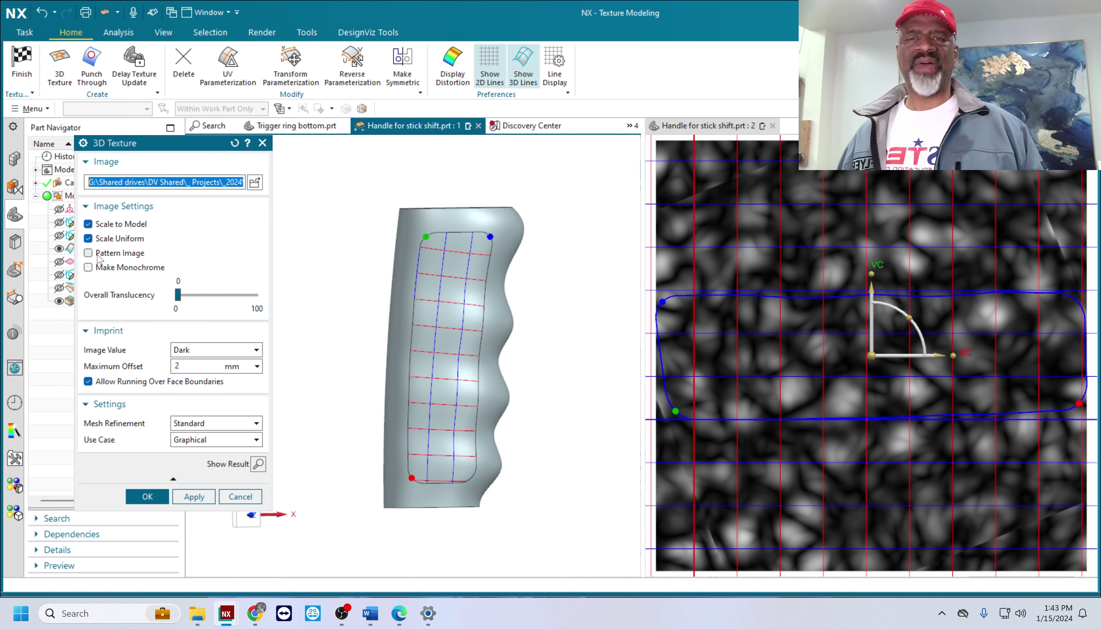
left_click(88, 267)
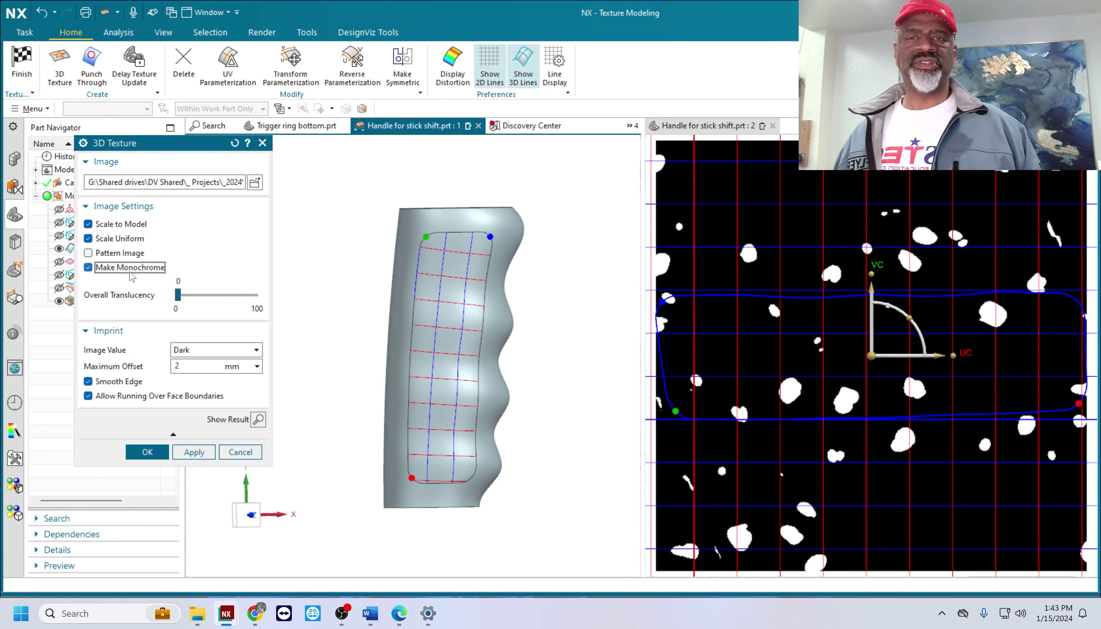
left_click(88, 267)
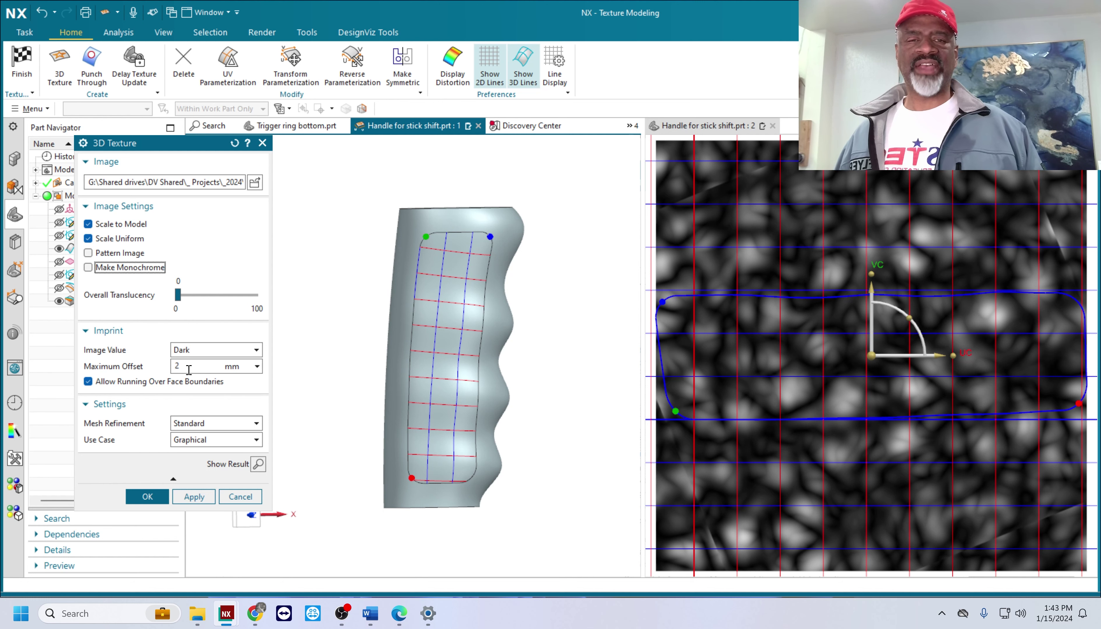
left_click(187, 369)
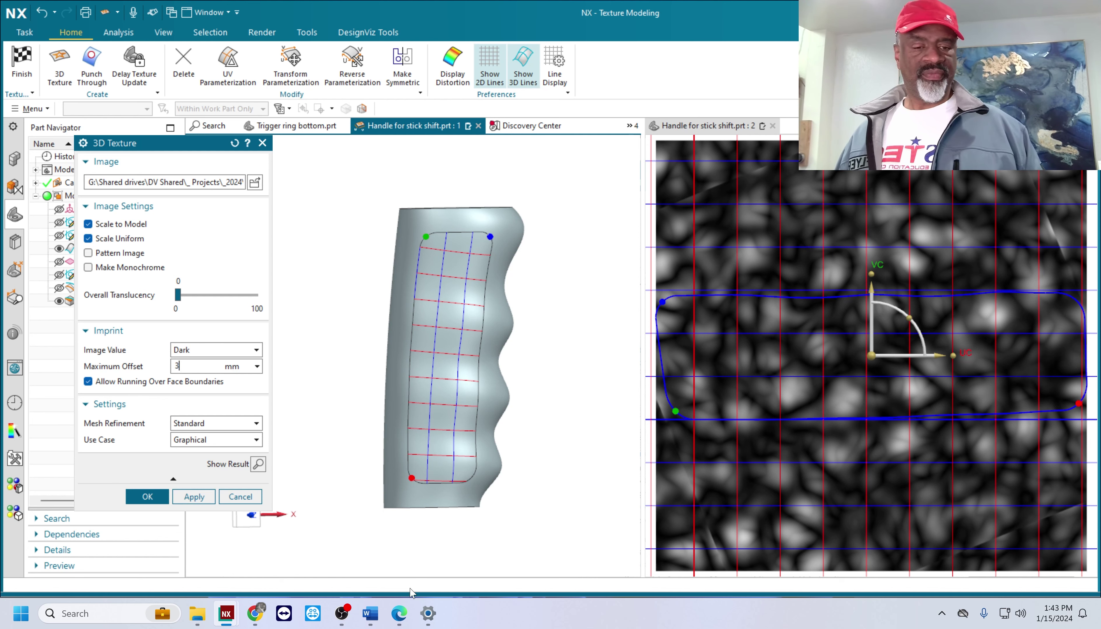
Switch to the browser showing Texture Generator Online
left_click(255, 614)
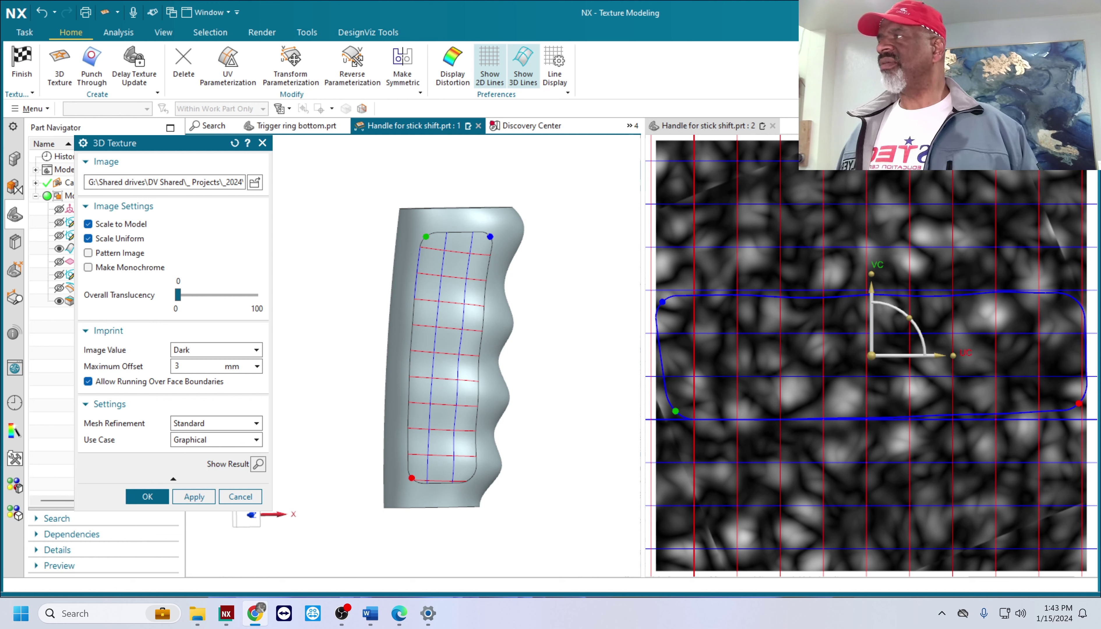
key("alt+Tab")
scroll(781, 251, "down", 2)
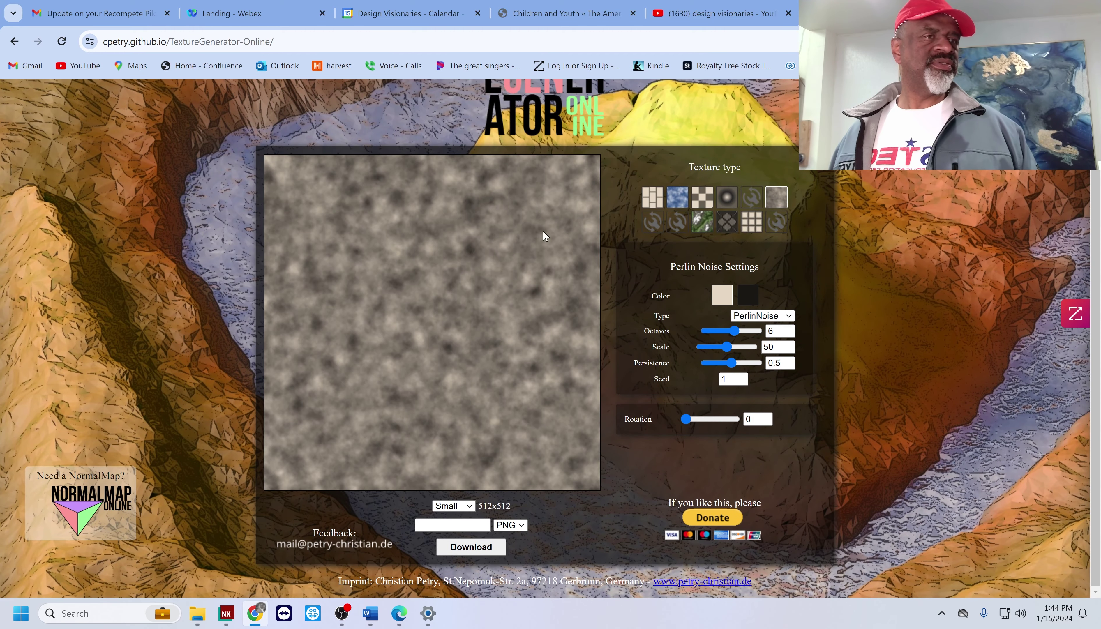
Generate a Brick texture rotated to 79 and save it as texture brick.png
left_click(653, 197)
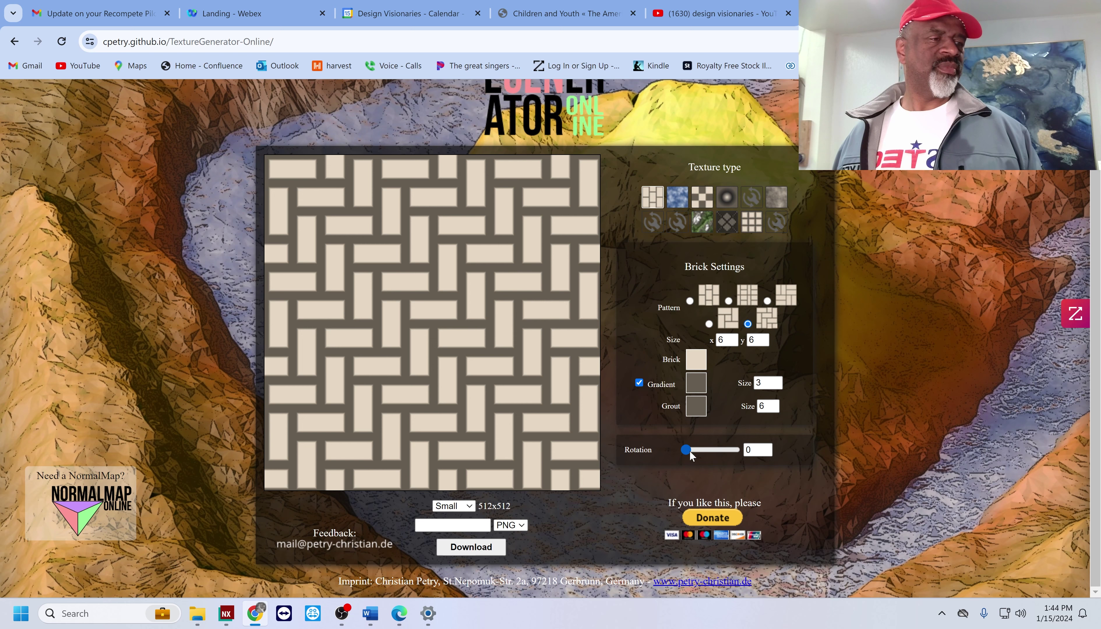
left_click_drag(690, 453, 698, 457)
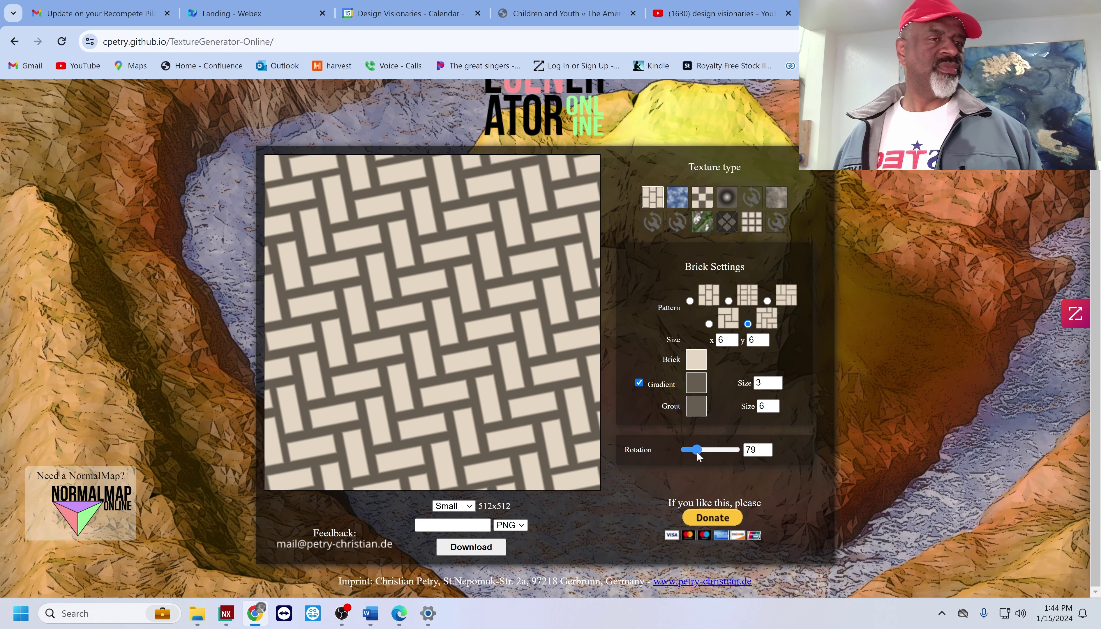
left_click(471, 547)
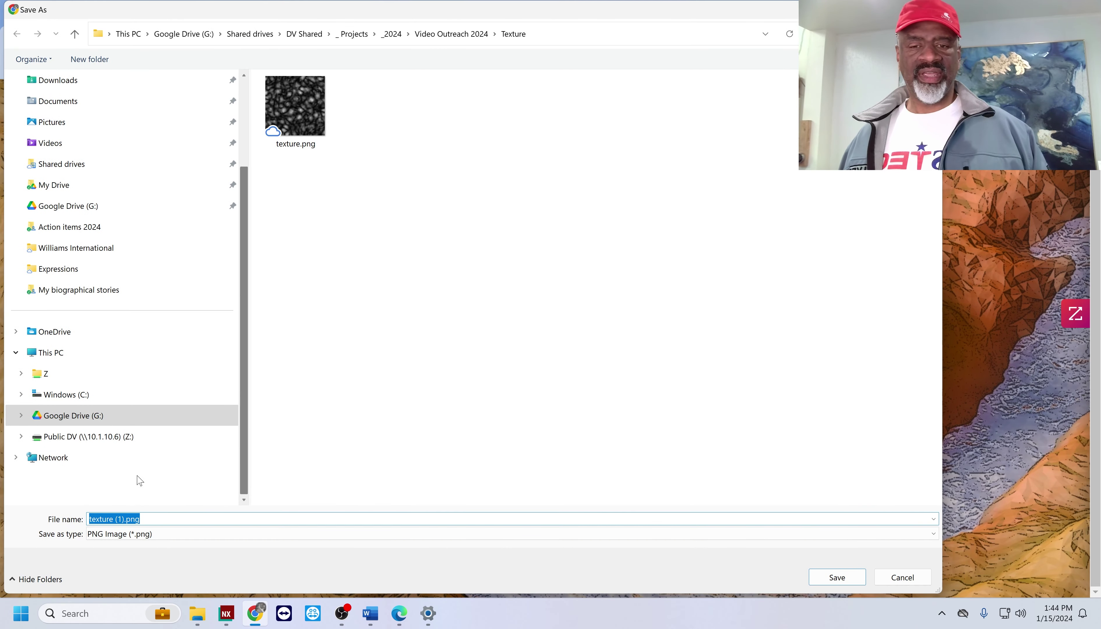
left_click(123, 520)
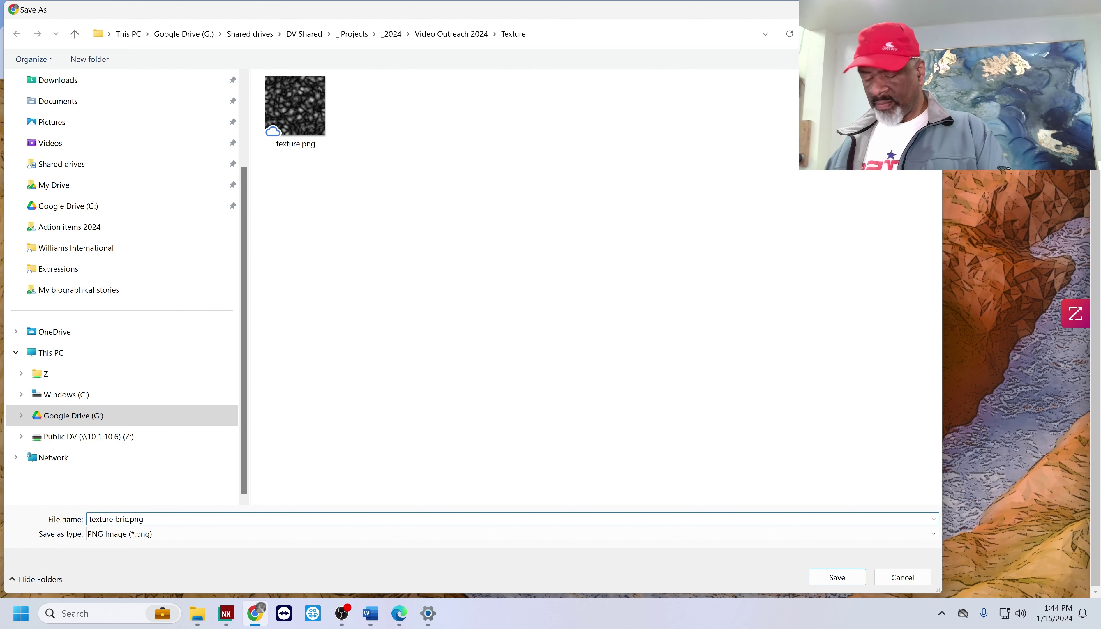
left_click(837, 578)
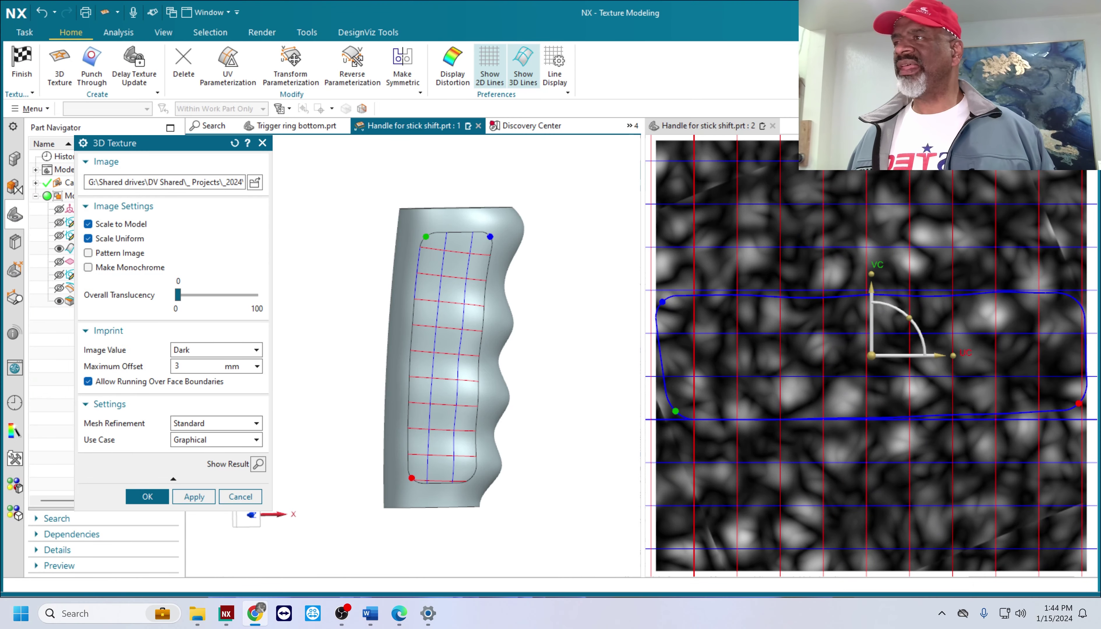
Load texture brick.png as the 3D texture image, preview the imprint, and dismiss the topology warning
left_click(255, 183)
left_click(472, 117)
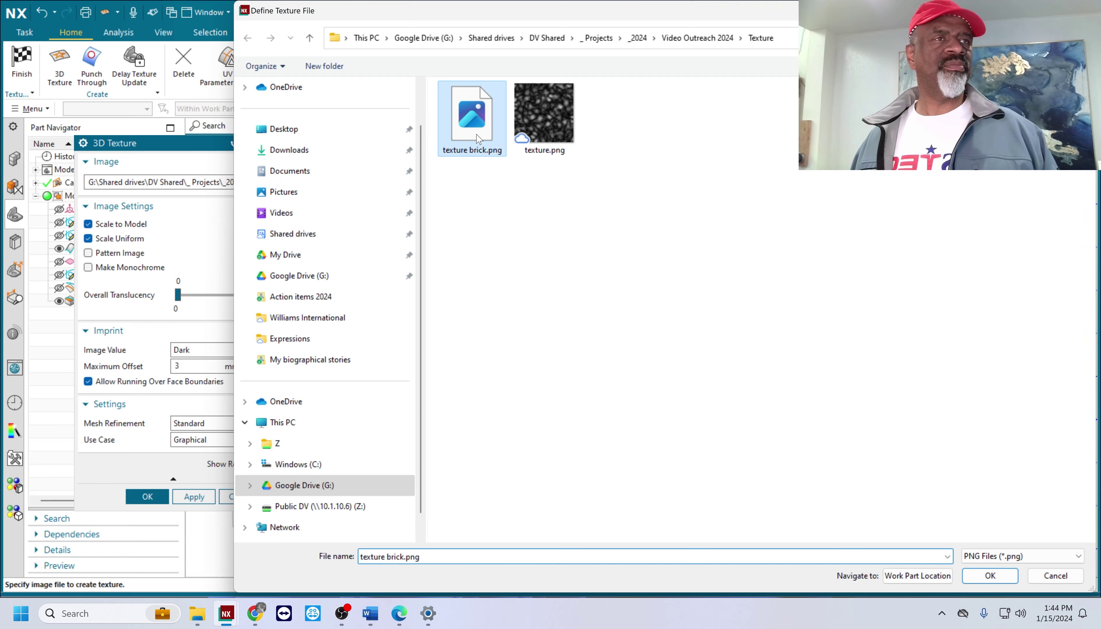
left_click(990, 576)
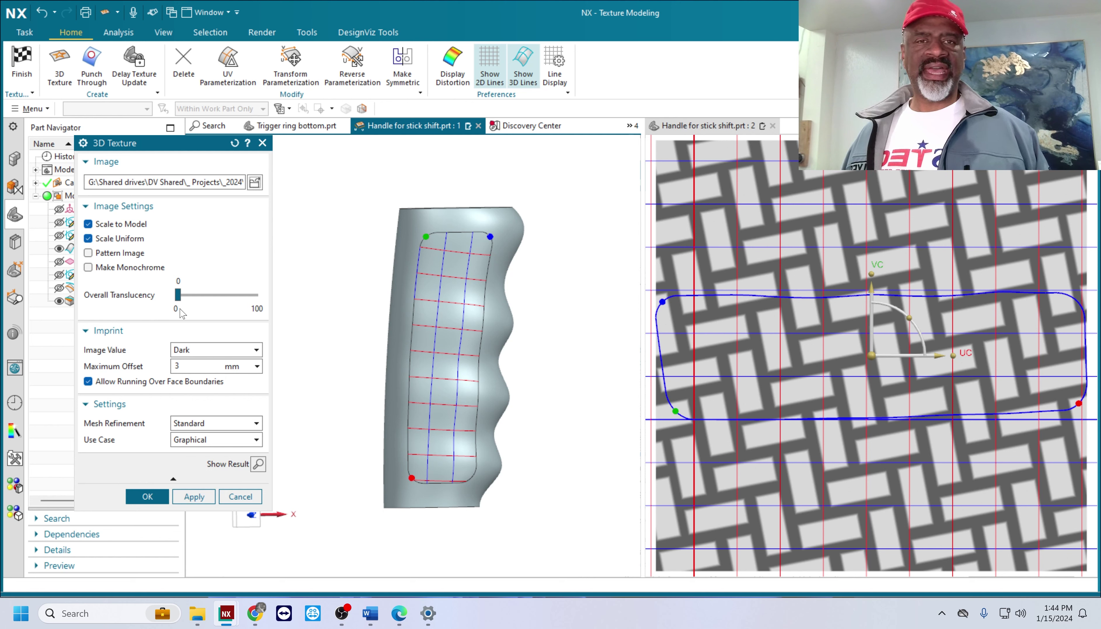
left_click(178, 296)
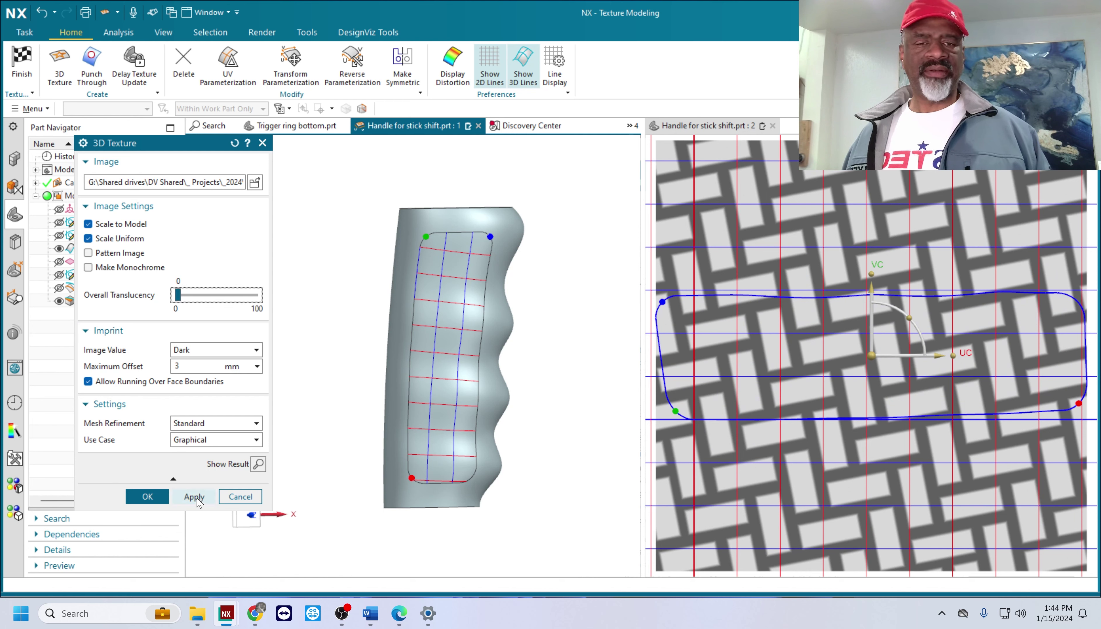
left_click(258, 464)
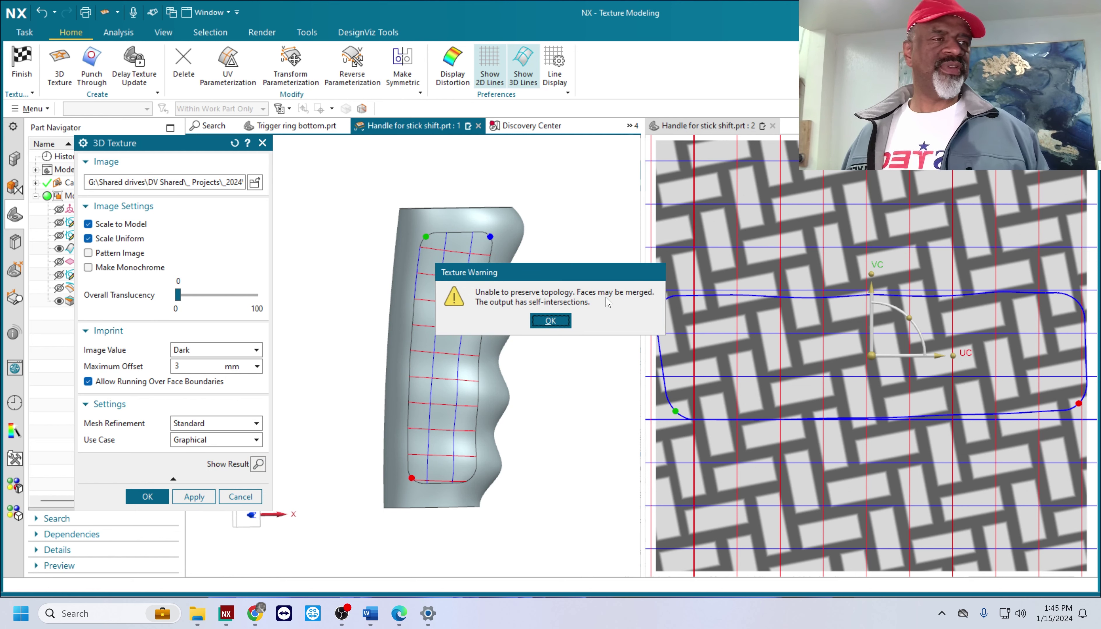
left_click(549, 324)
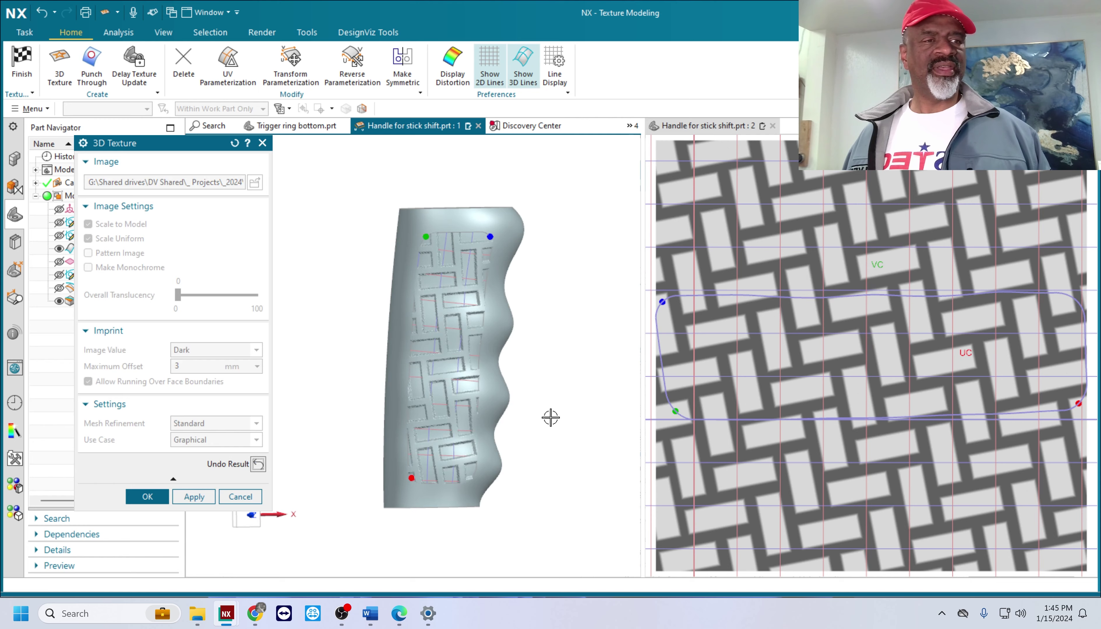
middle_click_drag(554, 430, 535, 414)
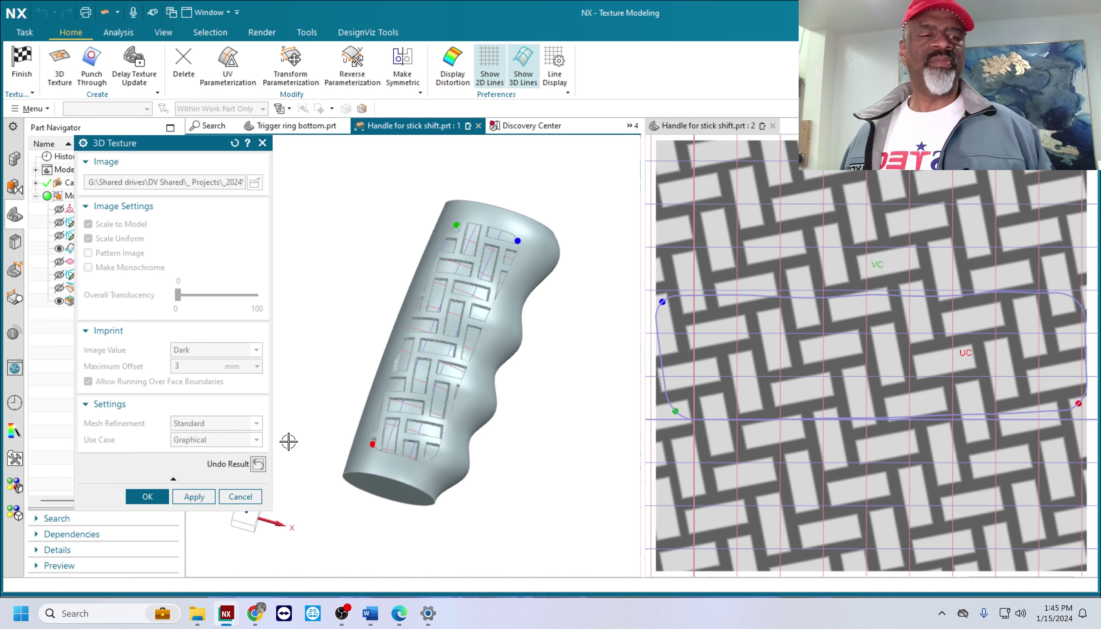
Accept the 3D texture and exit texture modeling, adding Texture (10) to the history
left_click(144, 497)
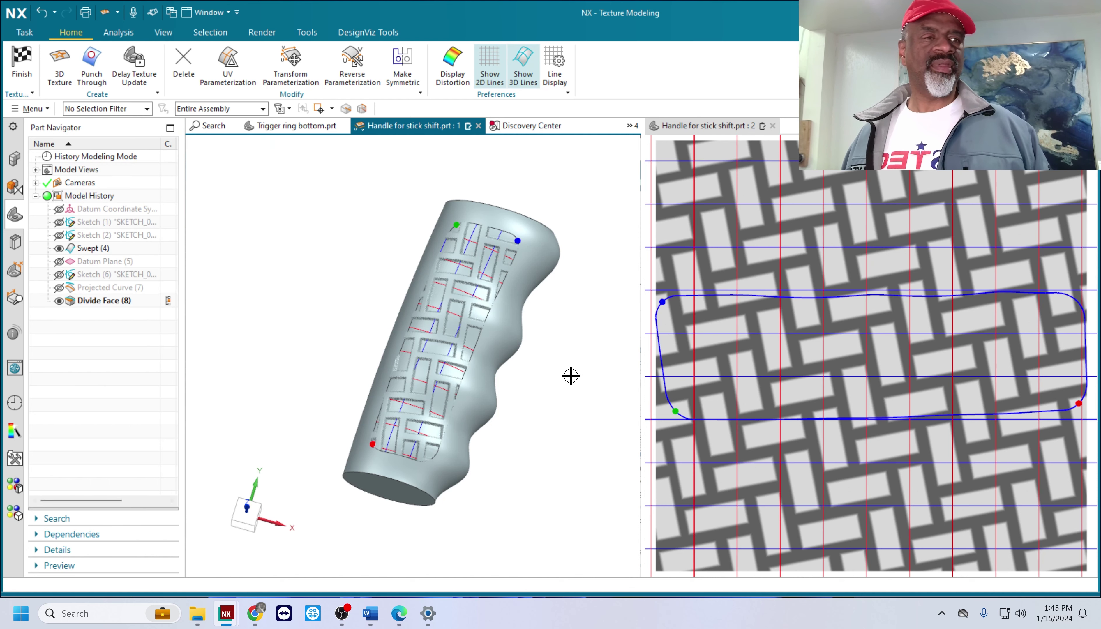
middle_click_drag(570, 376, 556, 360)
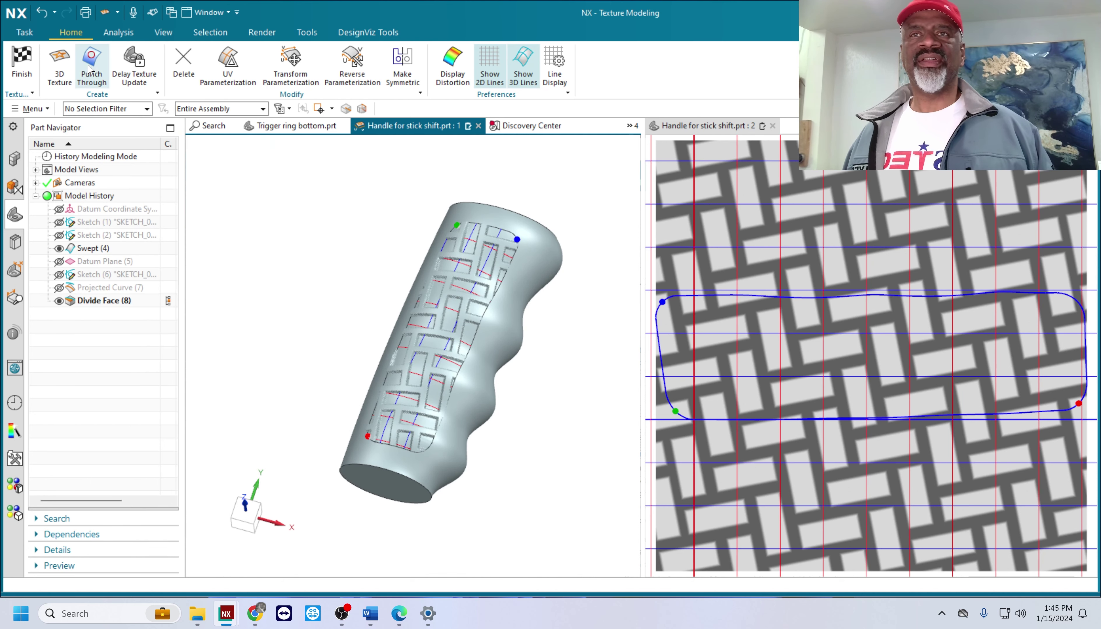
left_click(21, 61)
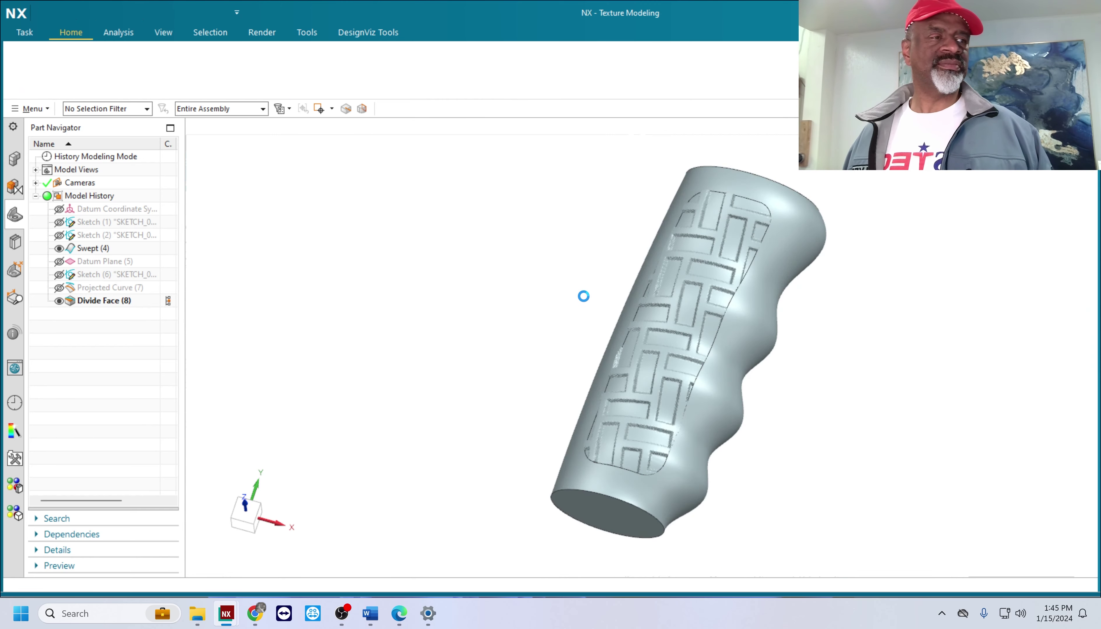
middle_click_drag(828, 314, 559, 336, "shift")
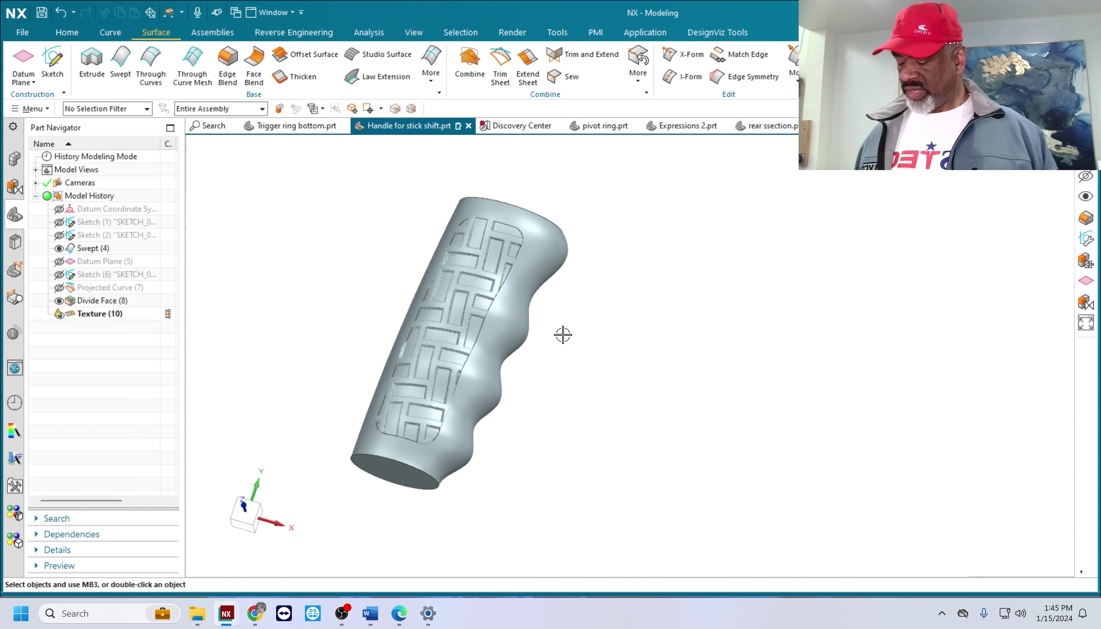
Hide the original solid body so only the textured grip remains
key("ctrl+b")
left_click(510, 323)
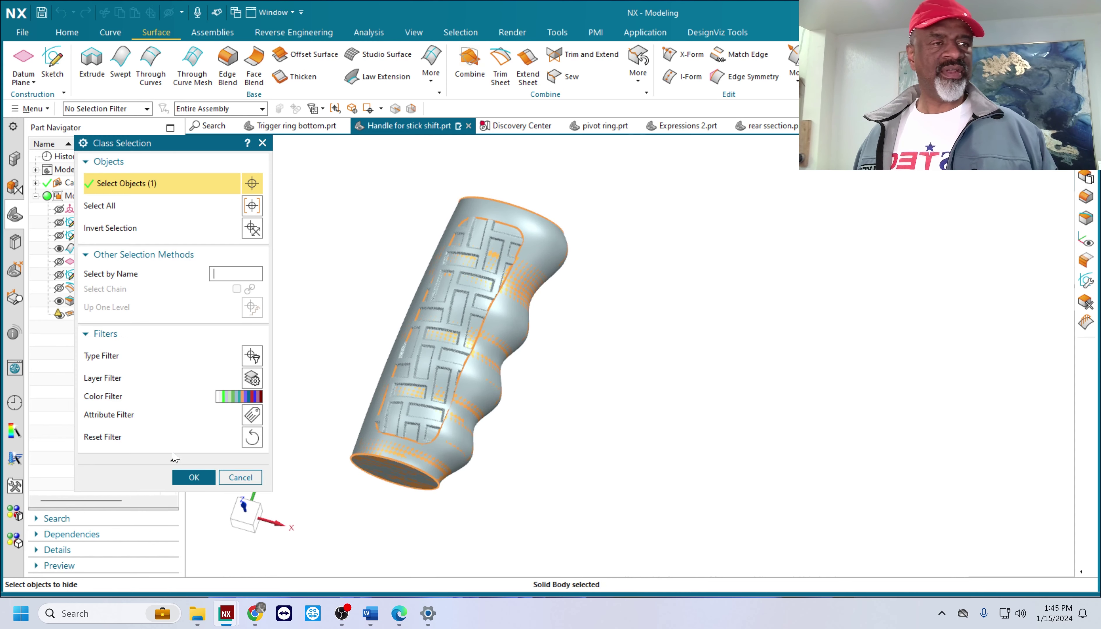
left_click(206, 475)
middle_click_drag(693, 322, 638, 318)
middle_click_drag(458, 296, 617, 389)
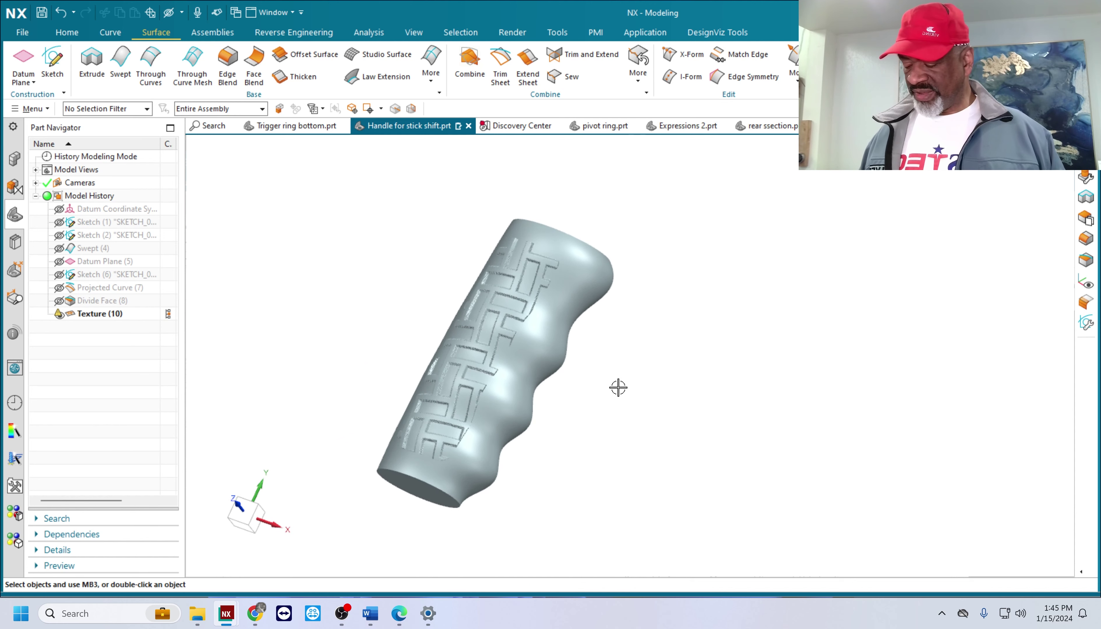
Cut a Z-plane View Section through the grip and inspect the imprint from the side
key("ctrl+h")
middle_click_drag(581, 336, 511, 381)
scroll(453, 376, "up", 6)
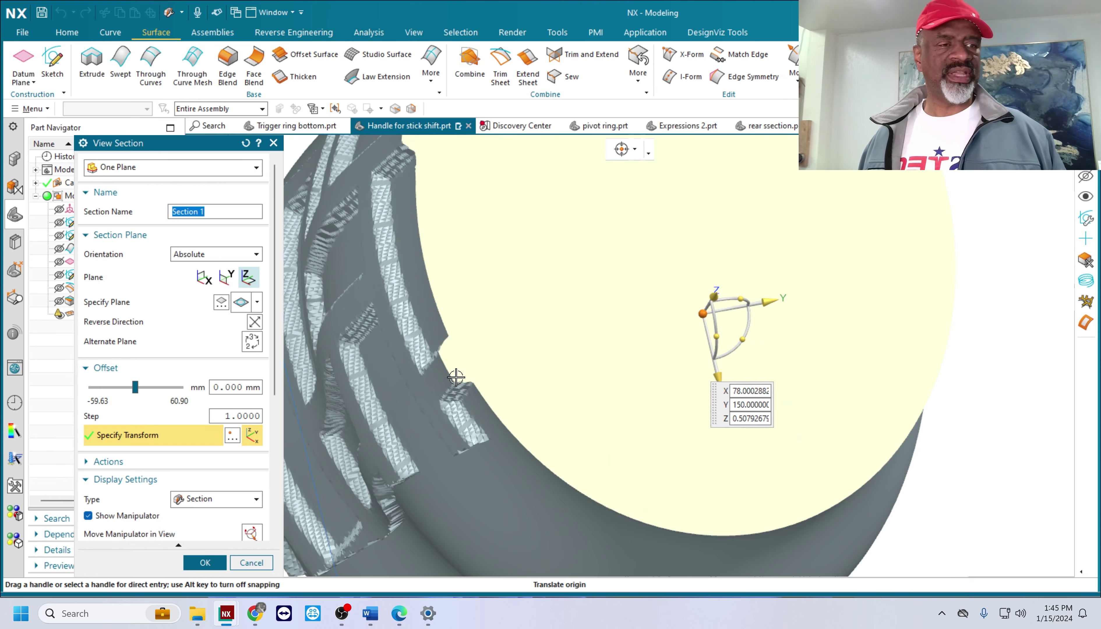
scroll(453, 359, "up", 2)
scroll(453, 356, "down", 6)
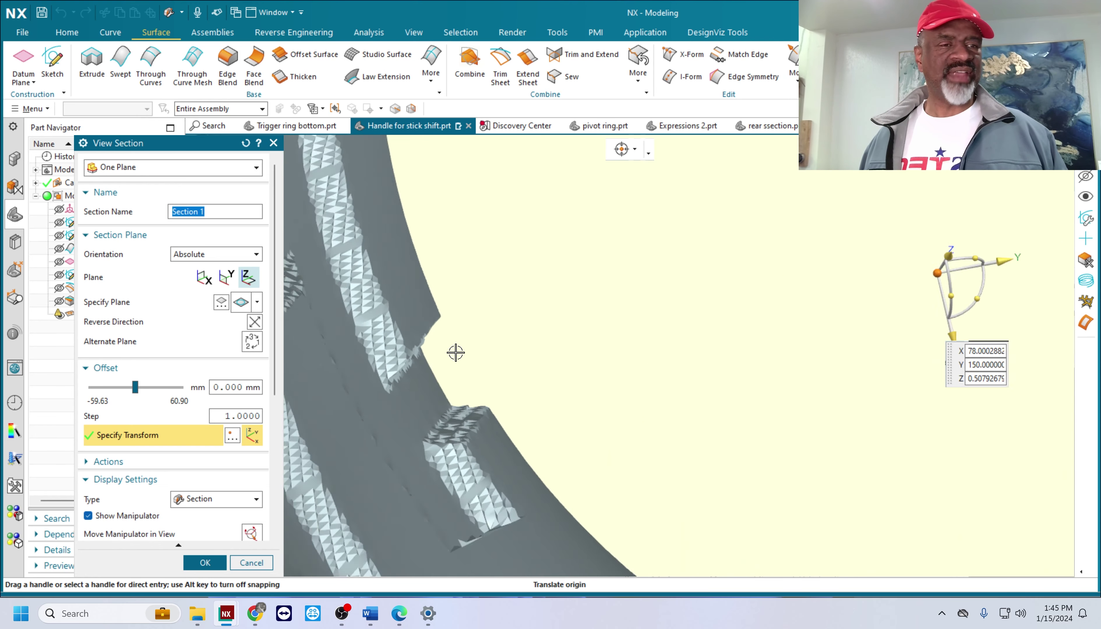
middle_click_drag(454, 353, 481, 240)
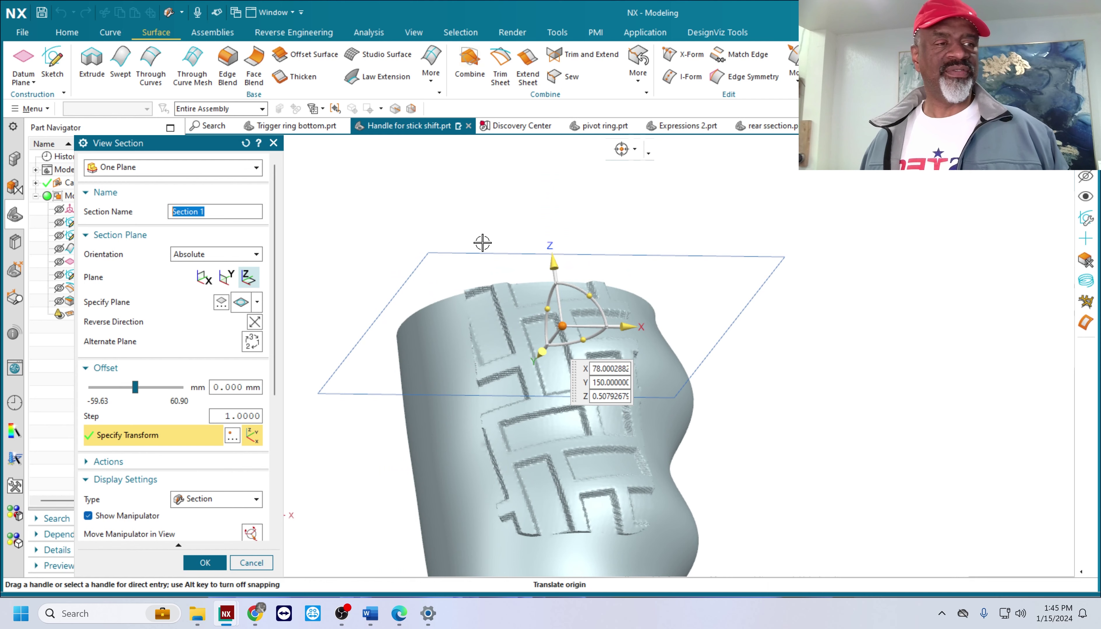
left_click(205, 562)
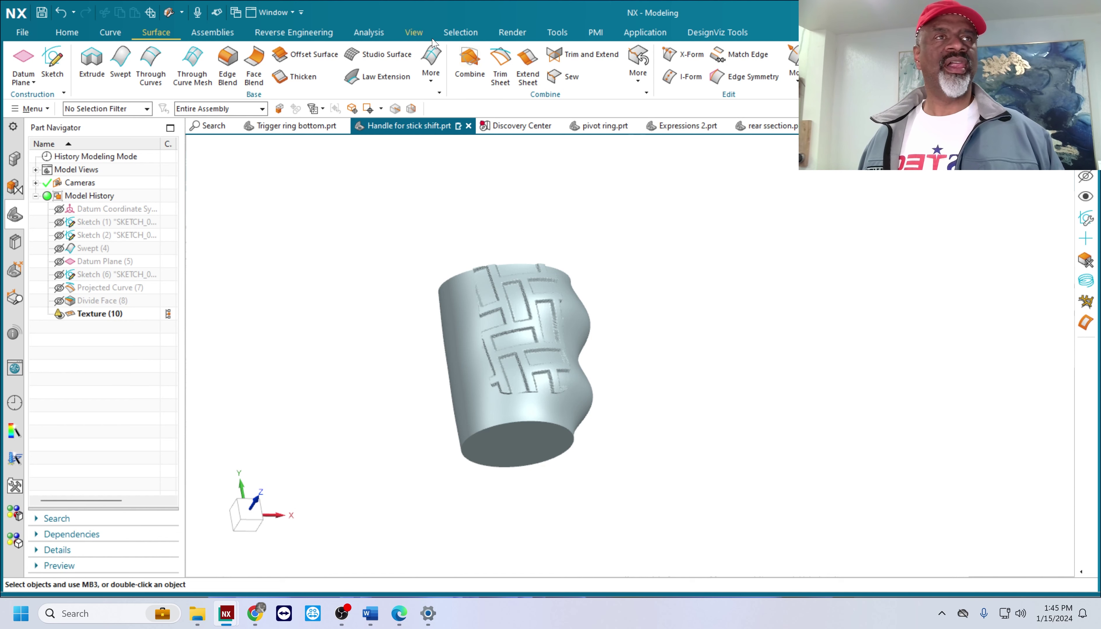
Turn off Clip Section to show the whole textured handle
left_click(414, 33)
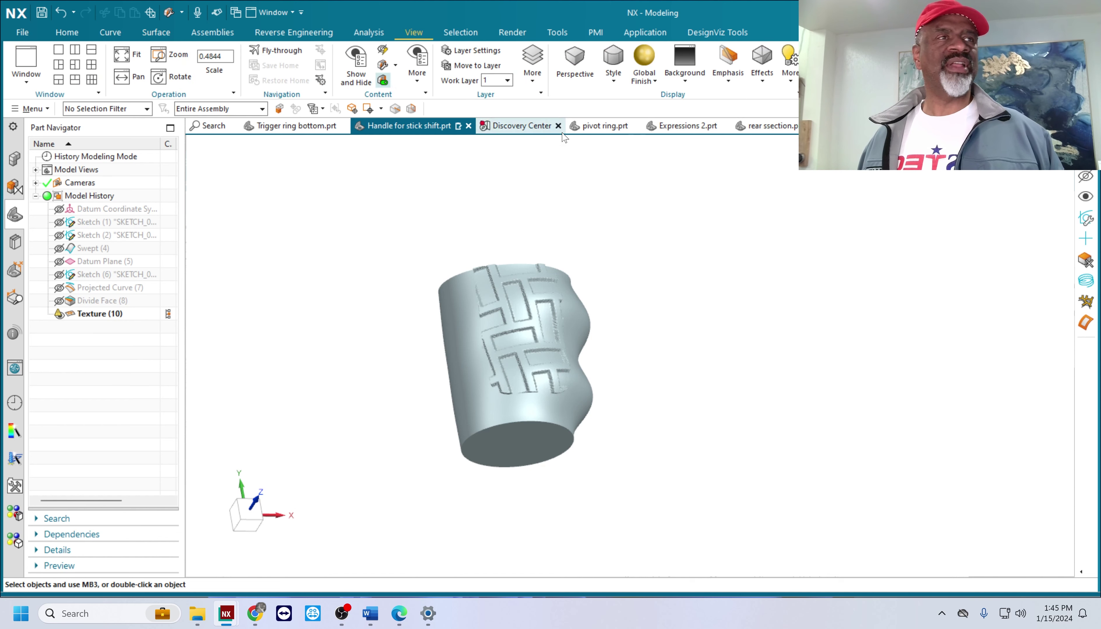
left_click(382, 80)
middle_click_drag(666, 268, 651, 307)
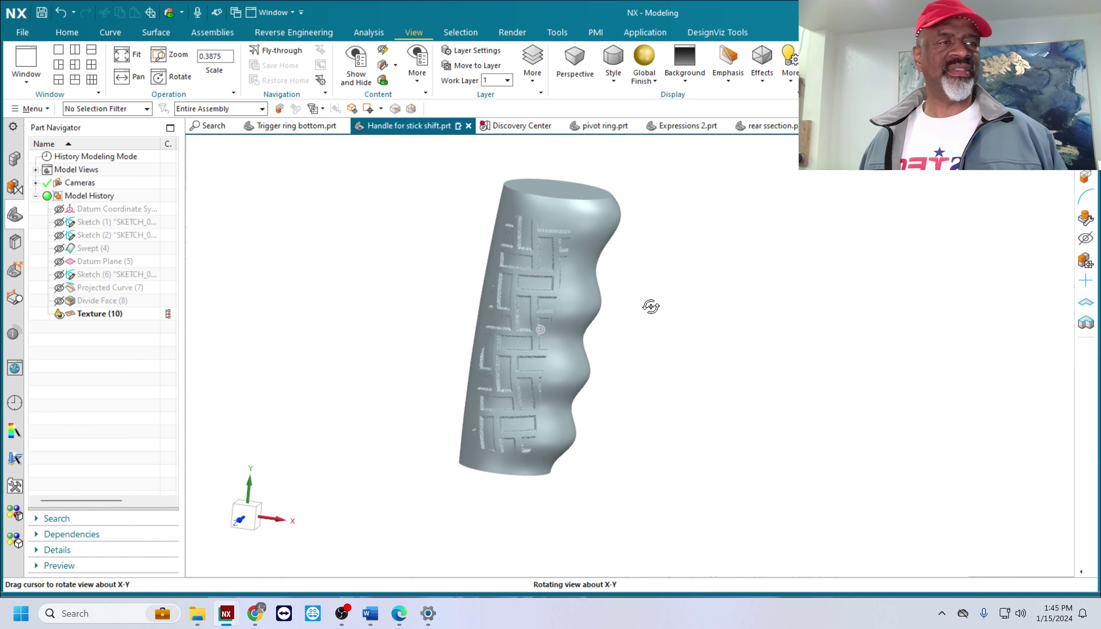
Unhide the projected outline curve splines around the textured face with Show (Ctrl+Shift+K)
key("ctrl+shift+k")
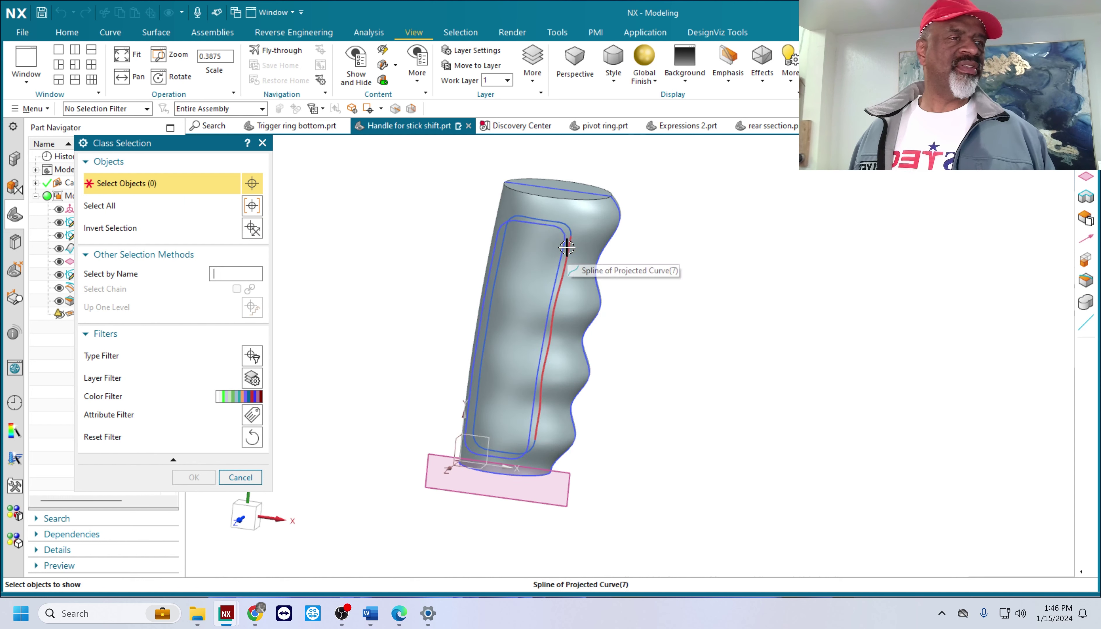
left_click(563, 261)
left_click(565, 233)
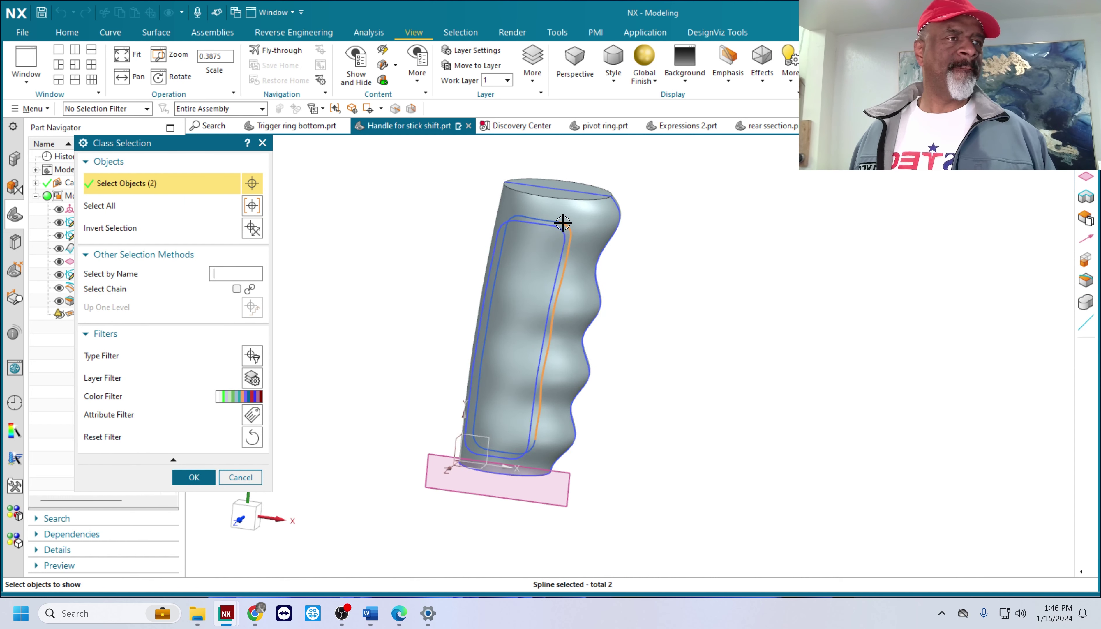
left_click(509, 216)
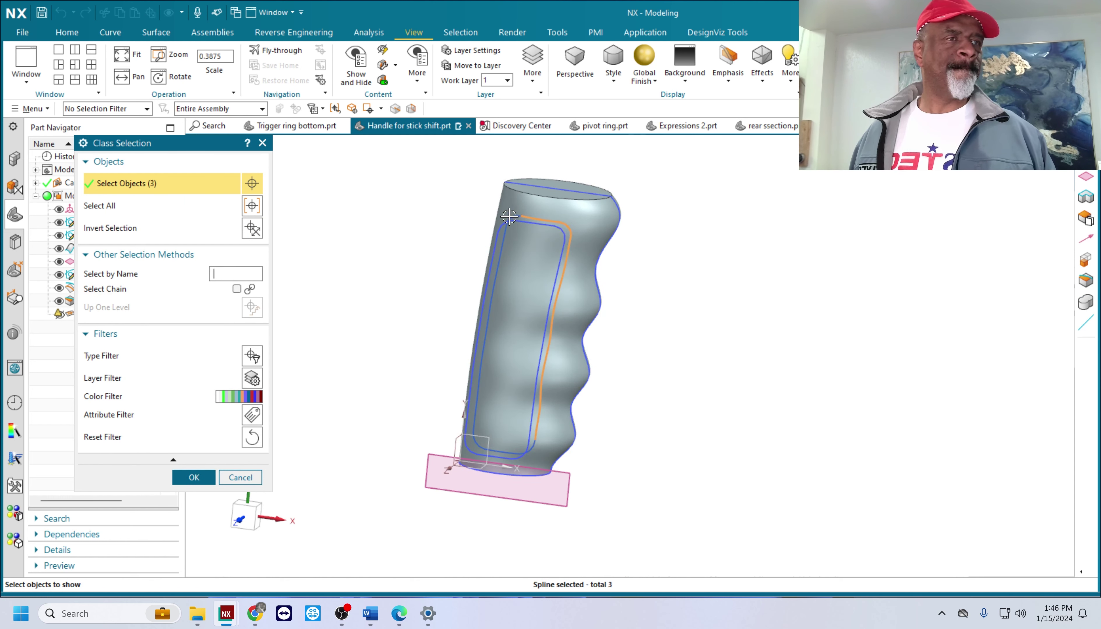
left_click(506, 235)
left_click(494, 450)
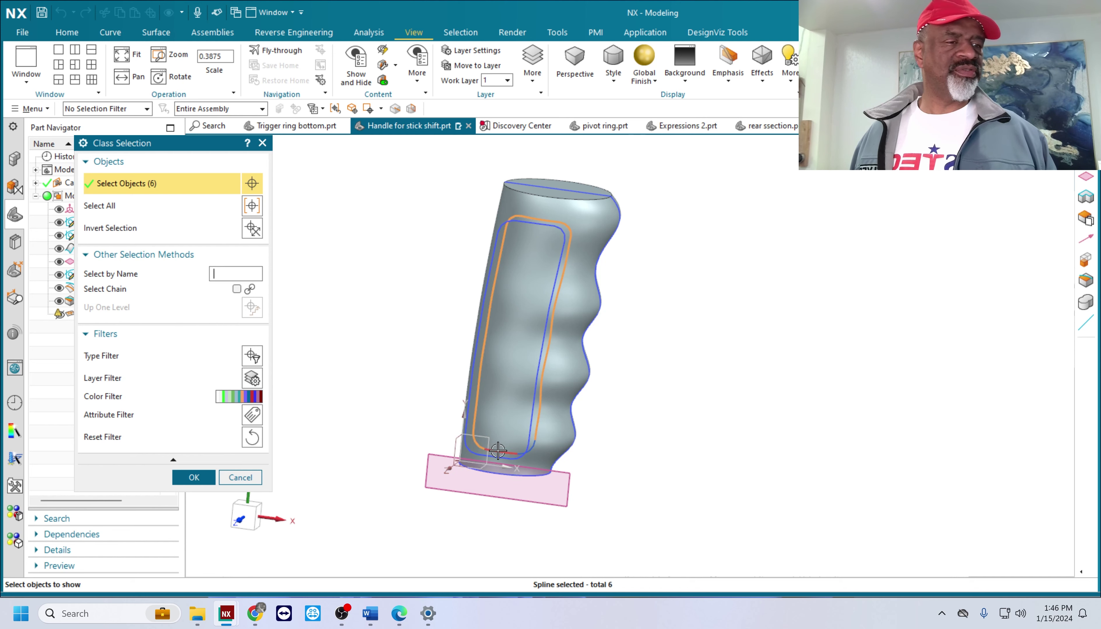
left_click(498, 450)
left_click(530, 448)
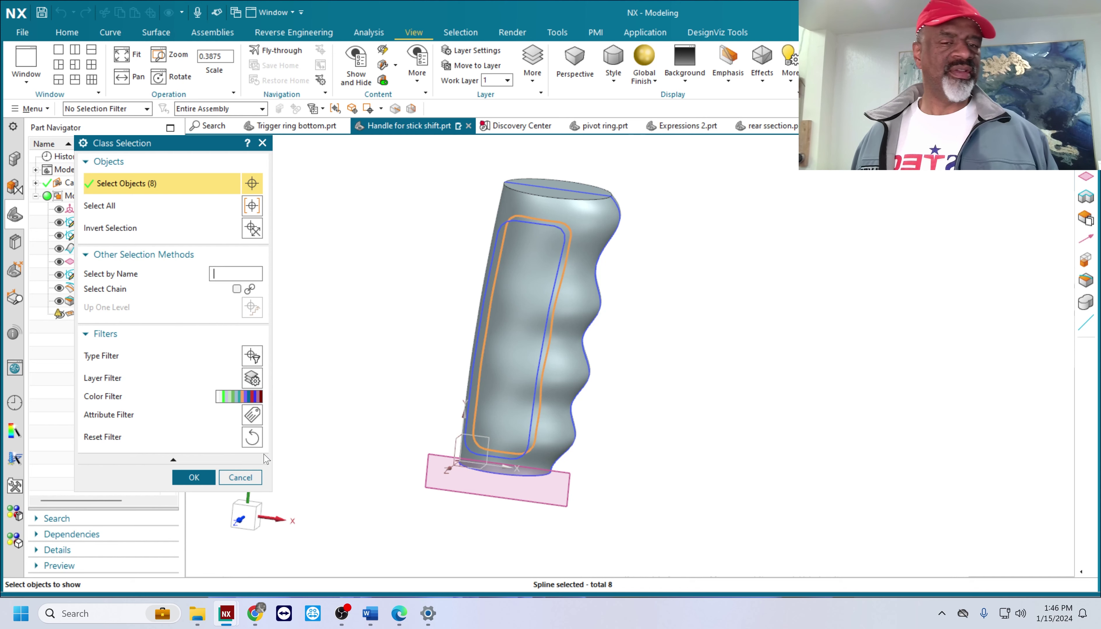
left_click(193, 477)
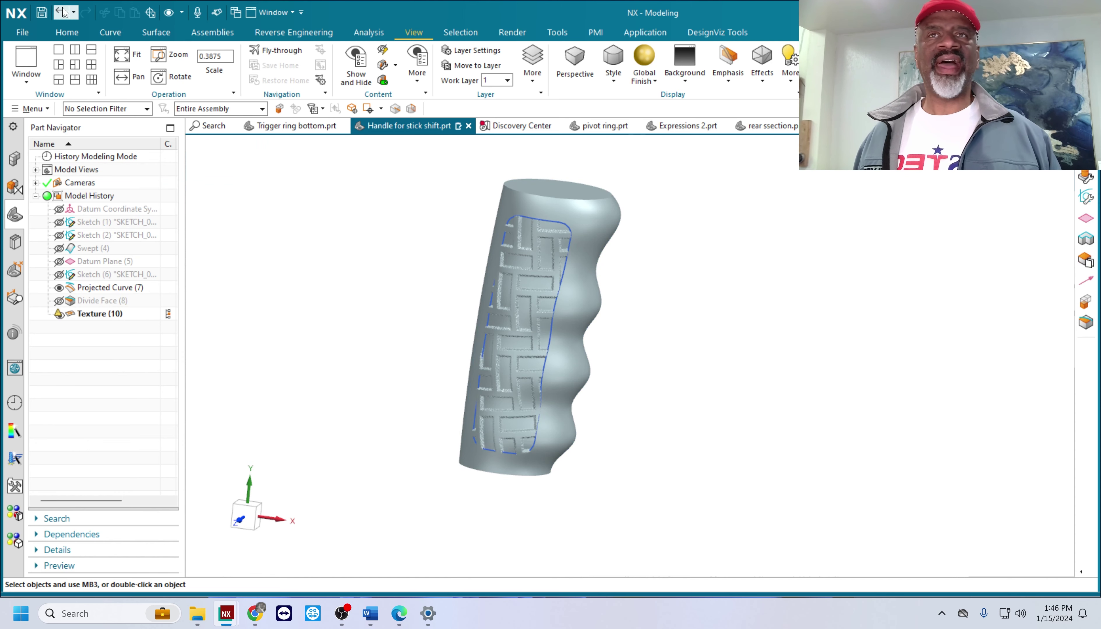
Return to the Home tools and orbit to inspect the outline around the grip
left_click(67, 33)
left_click(454, 75)
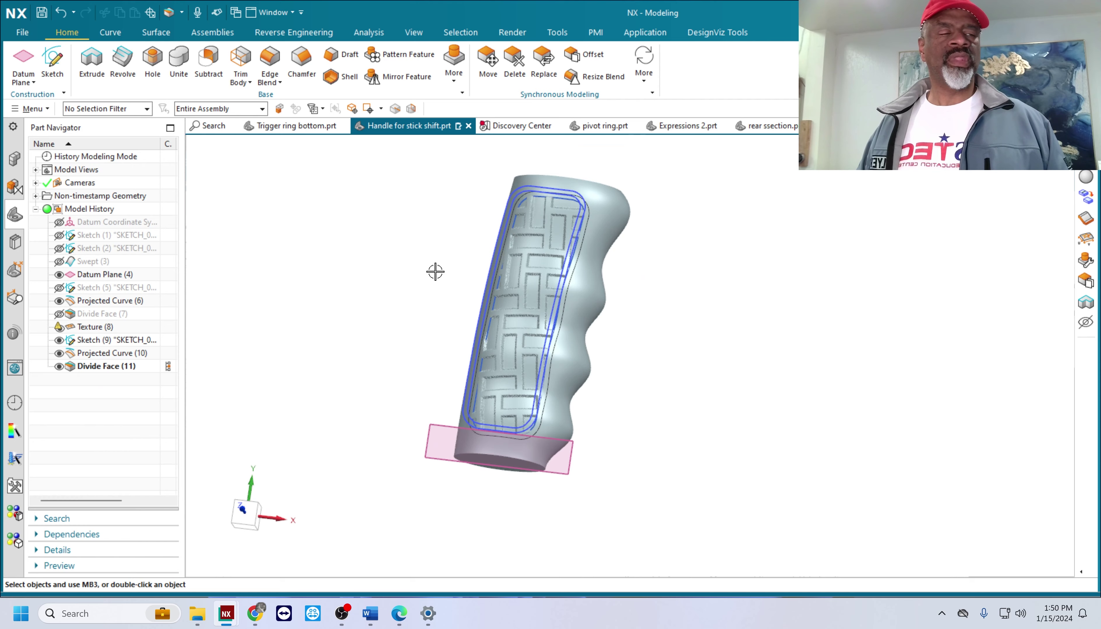
middle_click_drag(439, 266, 659, 222)
scroll(567, 224, "up", 3)
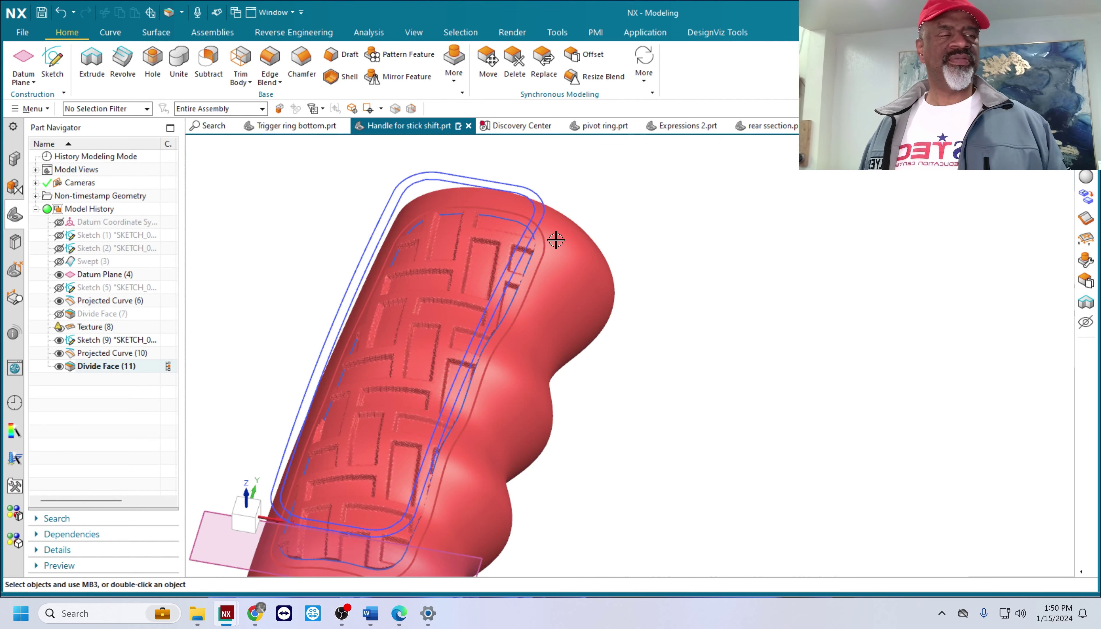
scroll(539, 241, "down", 3)
middle_click_drag(298, 252, 324, 201)
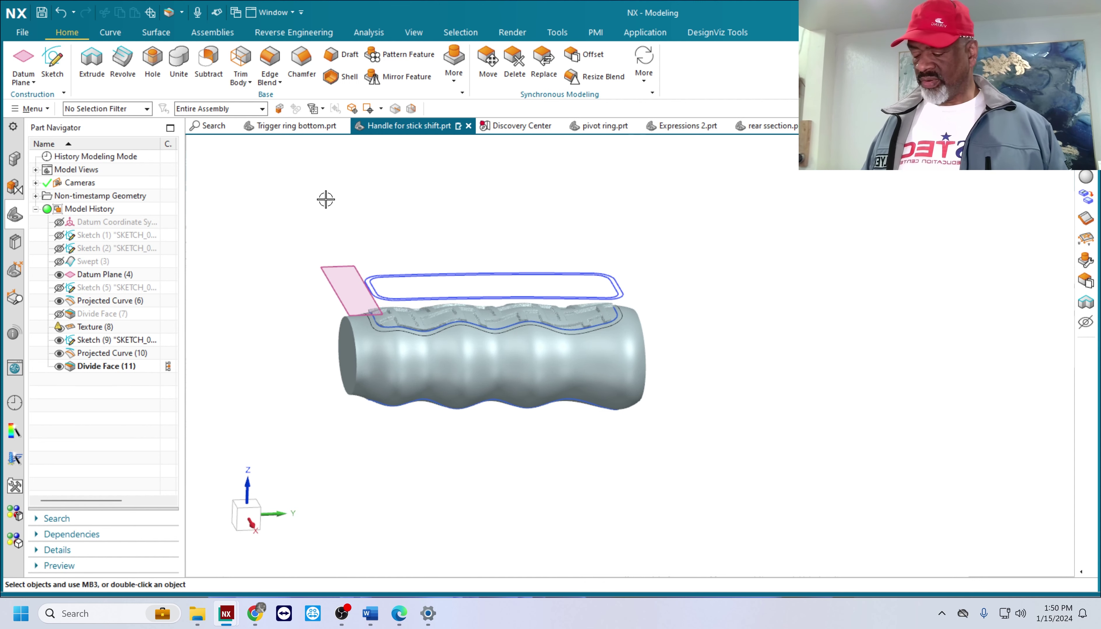
Hide the curves and datum plane over the handle to expose its textured side
key("ctrl+b")
left_click_drag(312, 218, 709, 352)
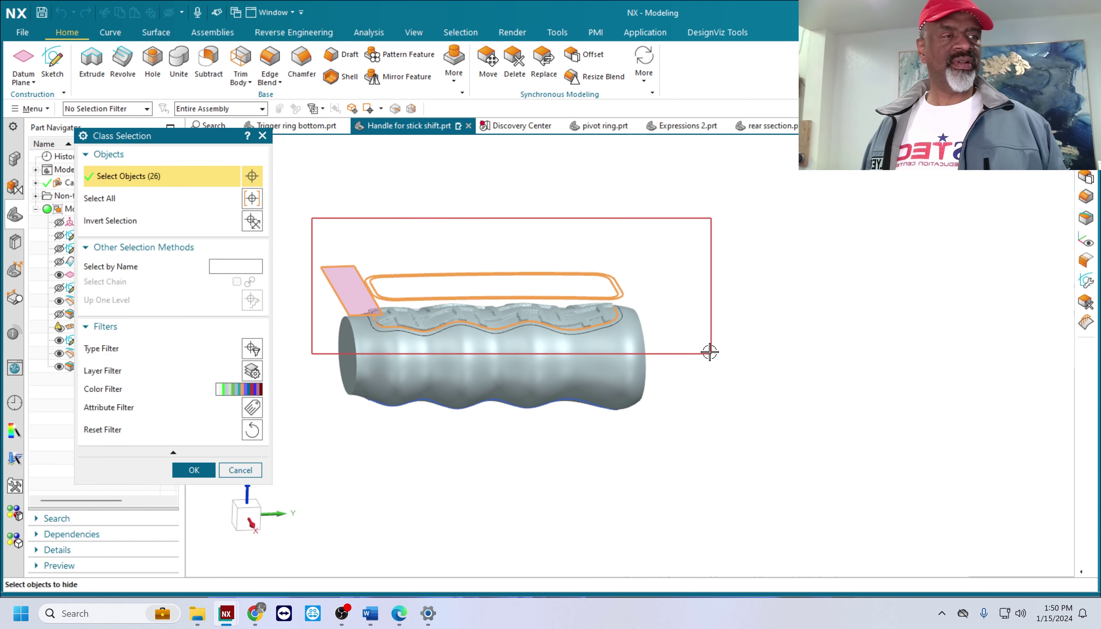
left_click(194, 470)
middle_click_drag(396, 204, 526, 386)
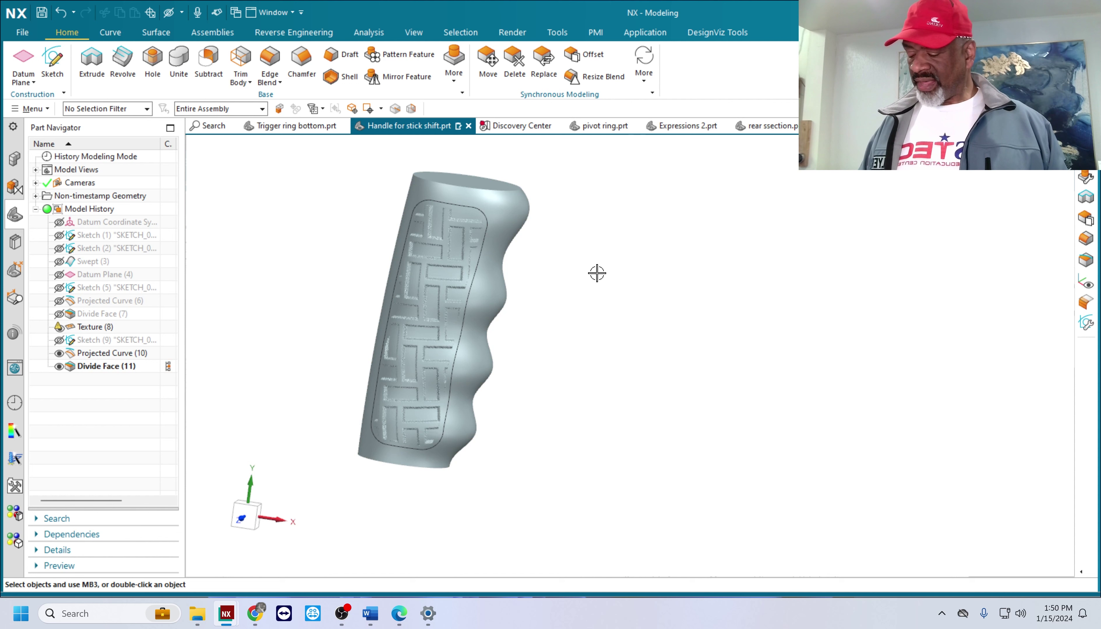
Colour the herringbone-textured face black using a face-only selection filter
key("ctrl+j")
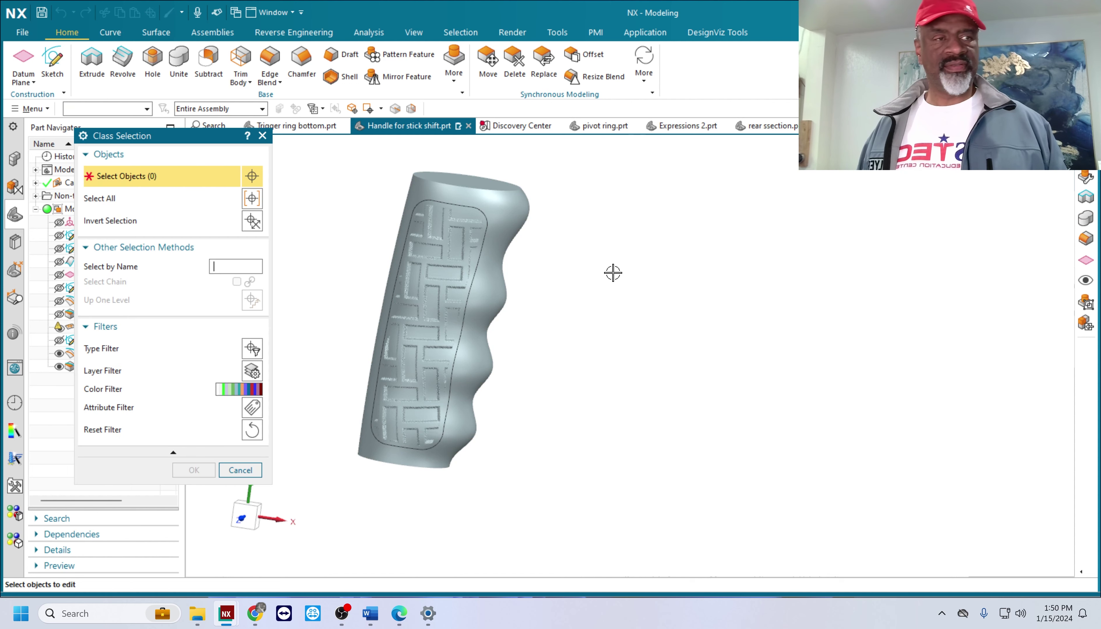
left_click(252, 350)
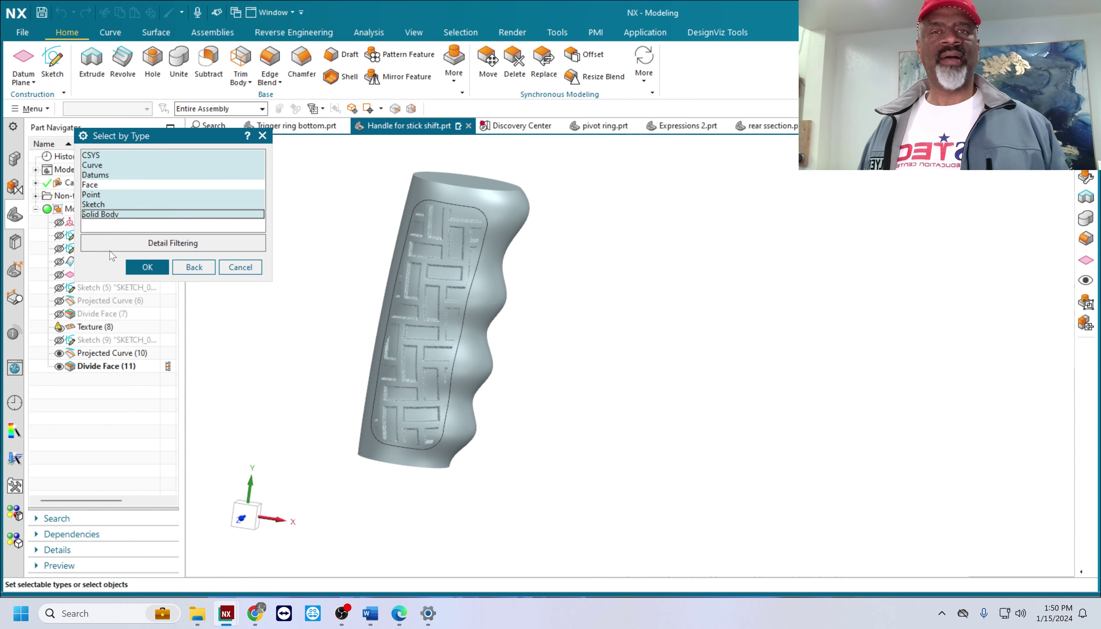
left_click(102, 185)
left_click(437, 239)
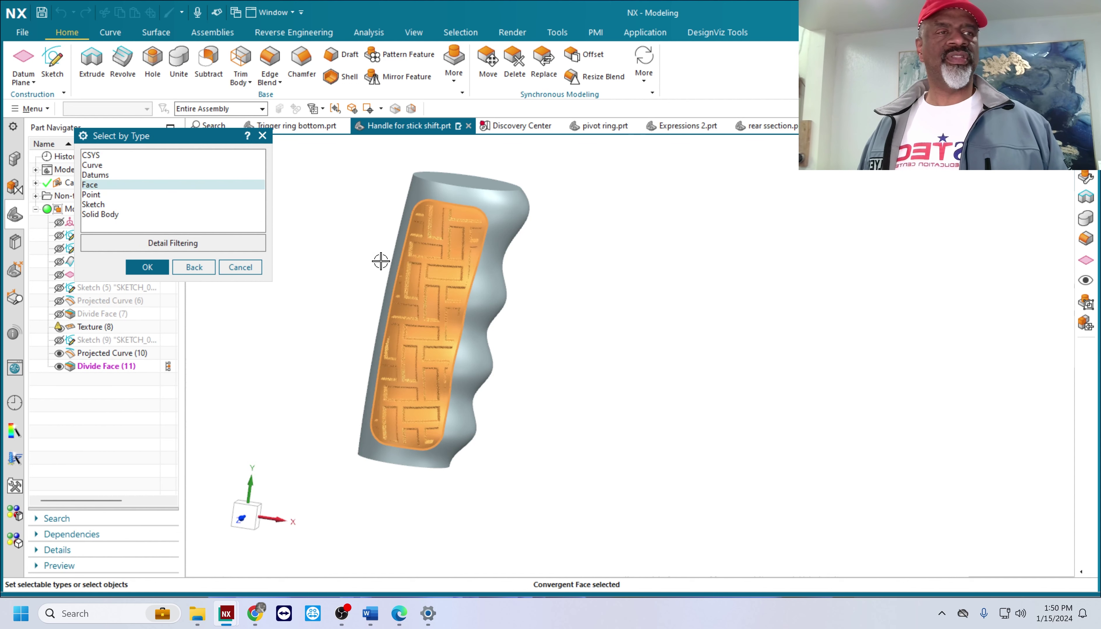
left_click(163, 270)
left_click(185, 472)
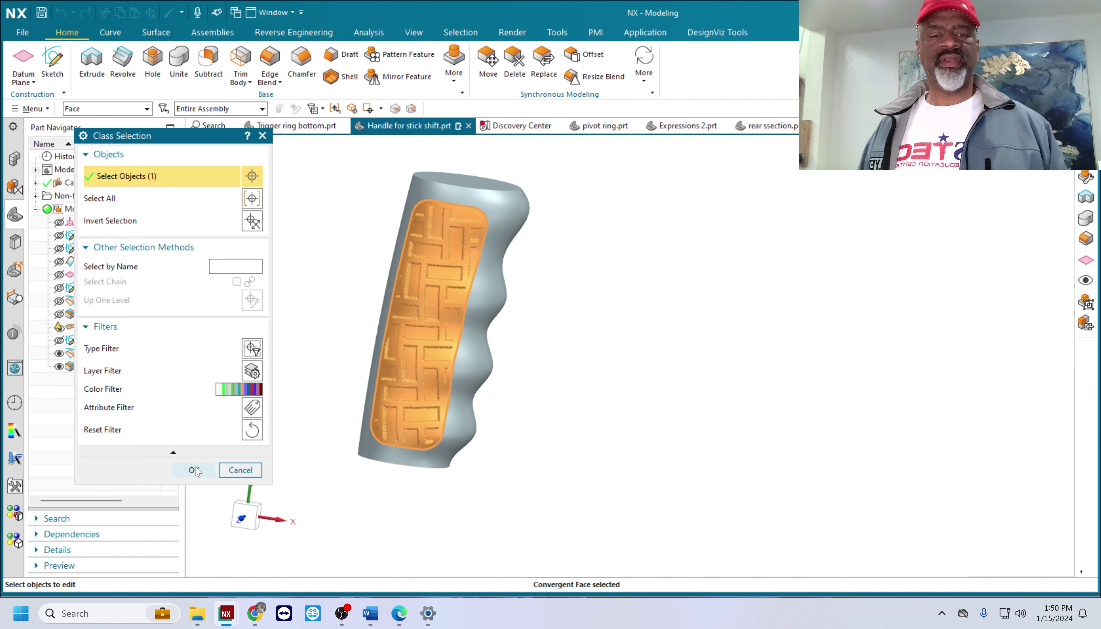
left_click(232, 213)
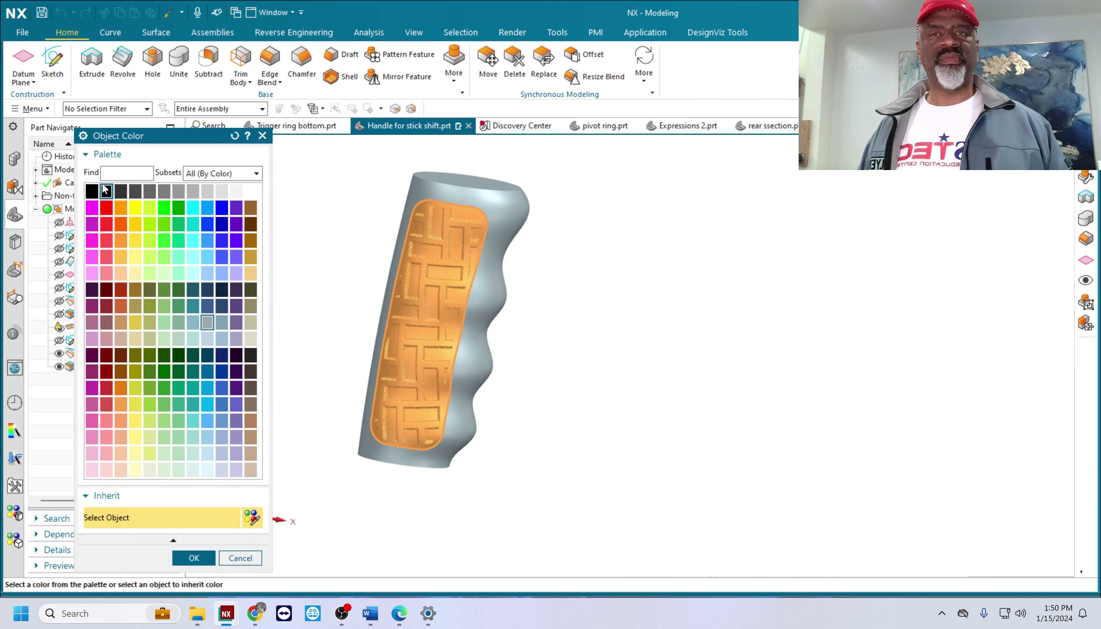
left_click(194, 557)
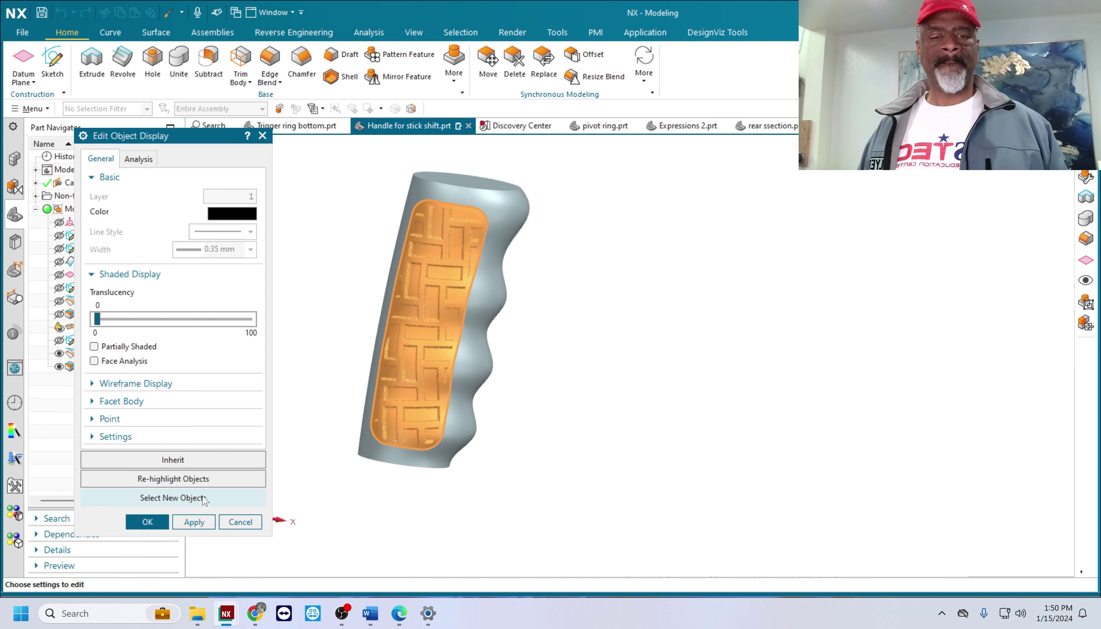
left_click(189, 521)
left_click(147, 521)
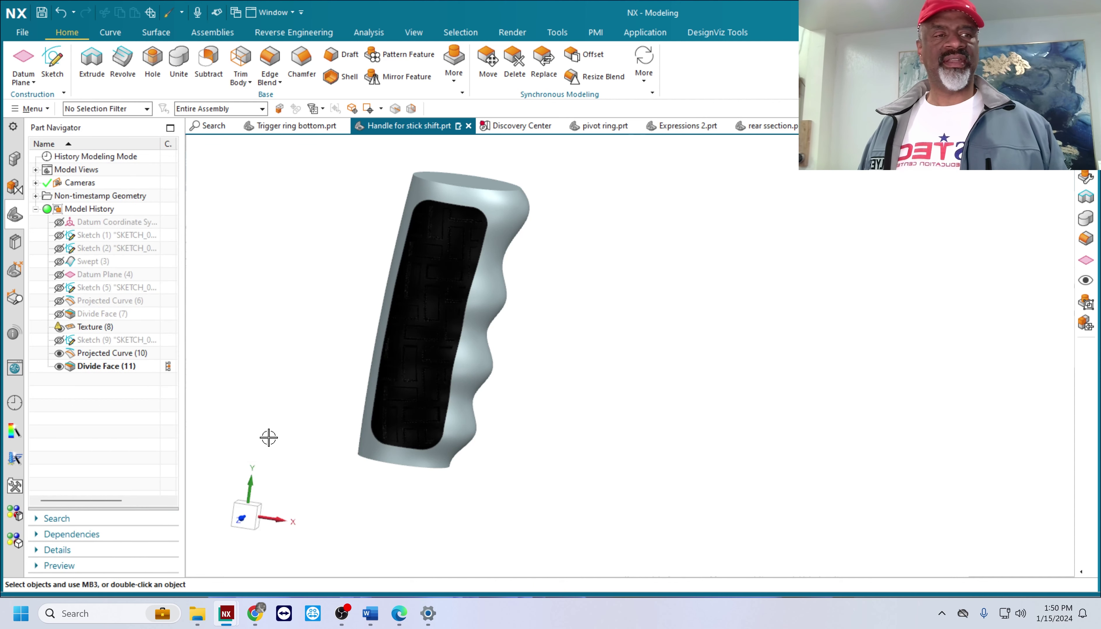
middle_click_drag(268, 437, 319, 245)
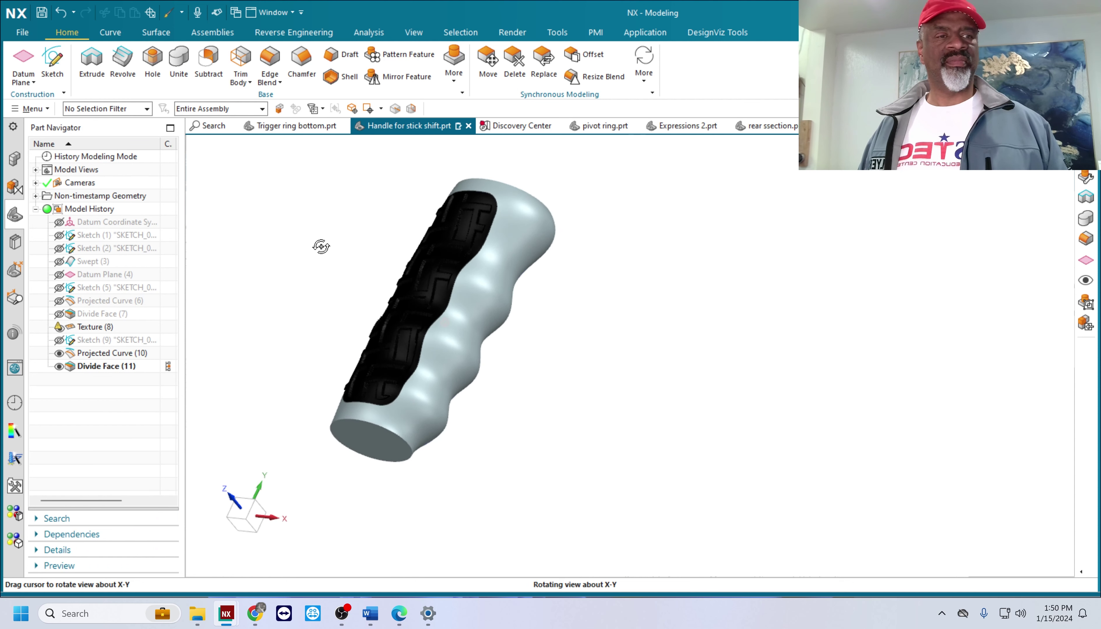
Recolour the textured face blue and turn the handle to a near-front view
key("ctrl+j")
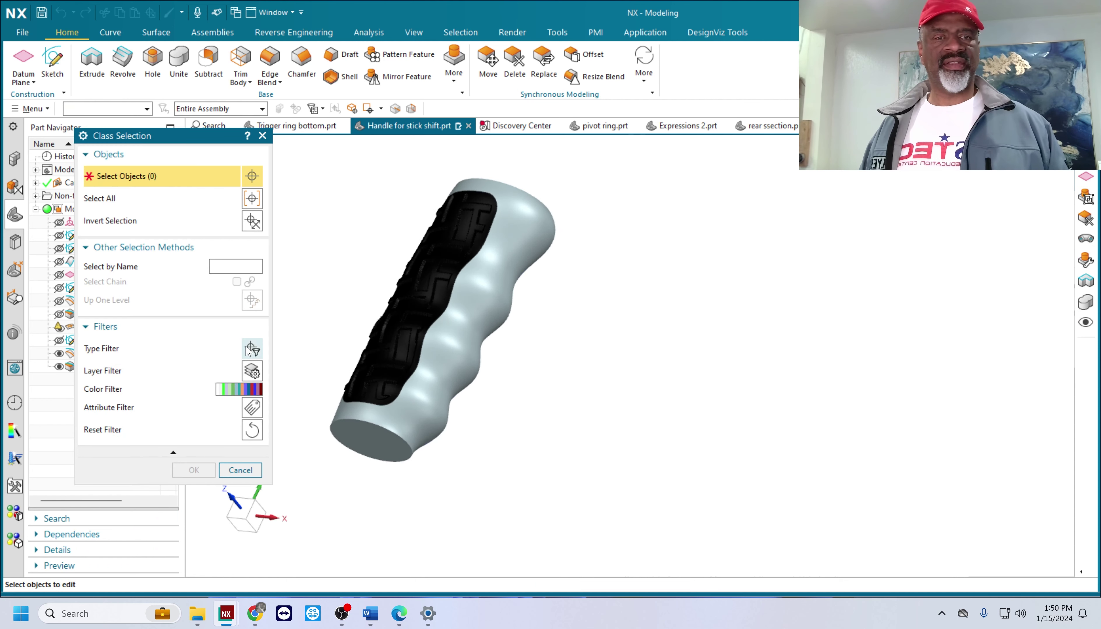
left_click(251, 349)
left_click(106, 187)
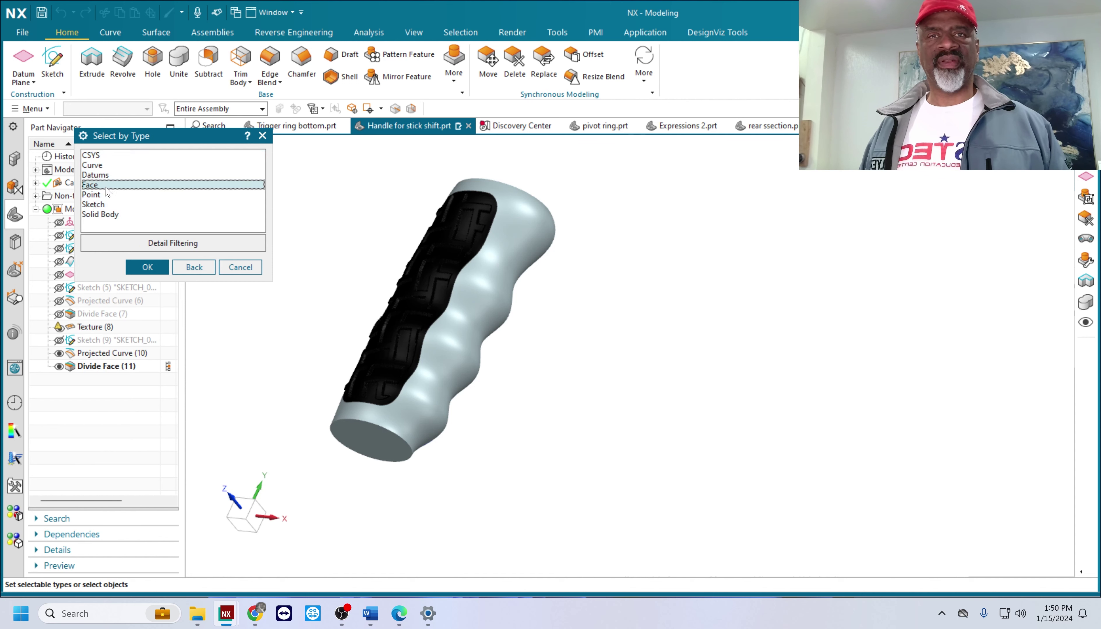
left_click(450, 262)
left_click(147, 267)
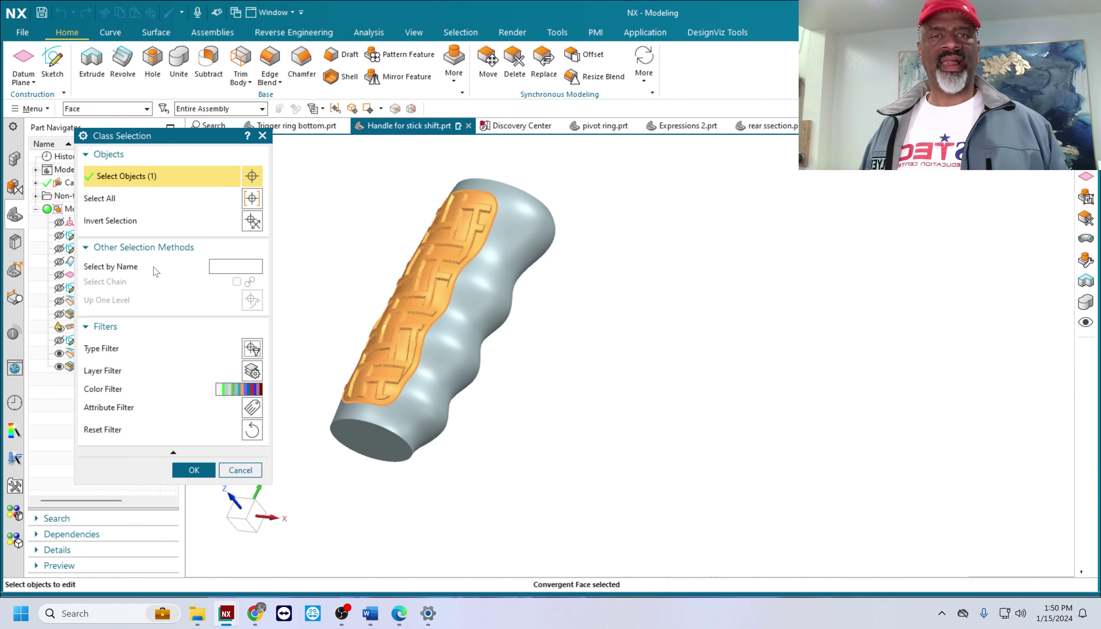
left_click(194, 470)
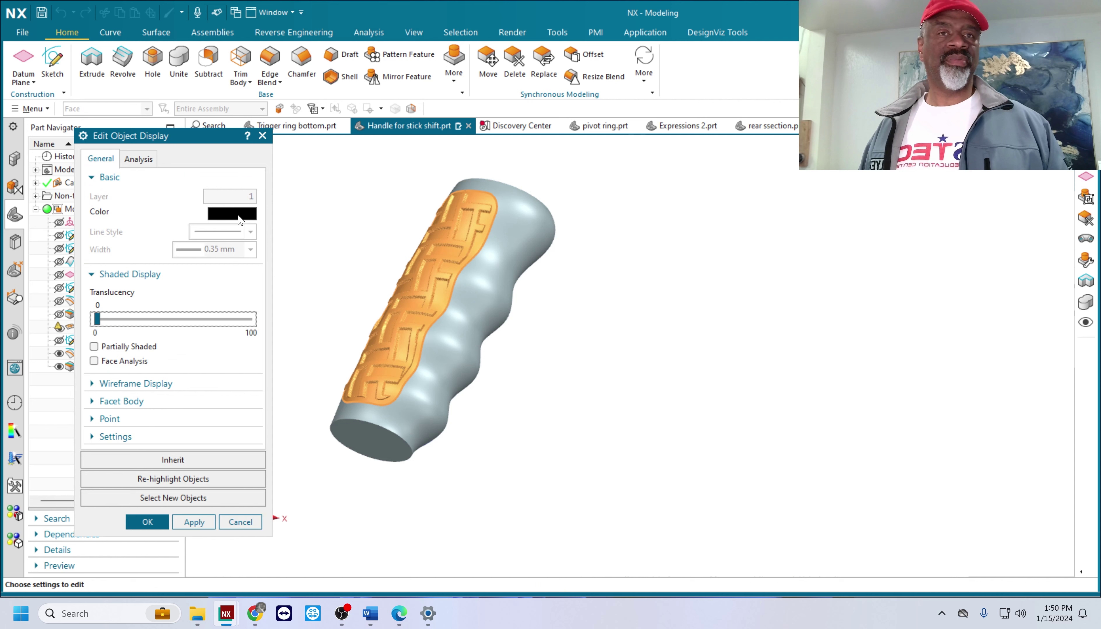
left_click(237, 215)
left_click(207, 209)
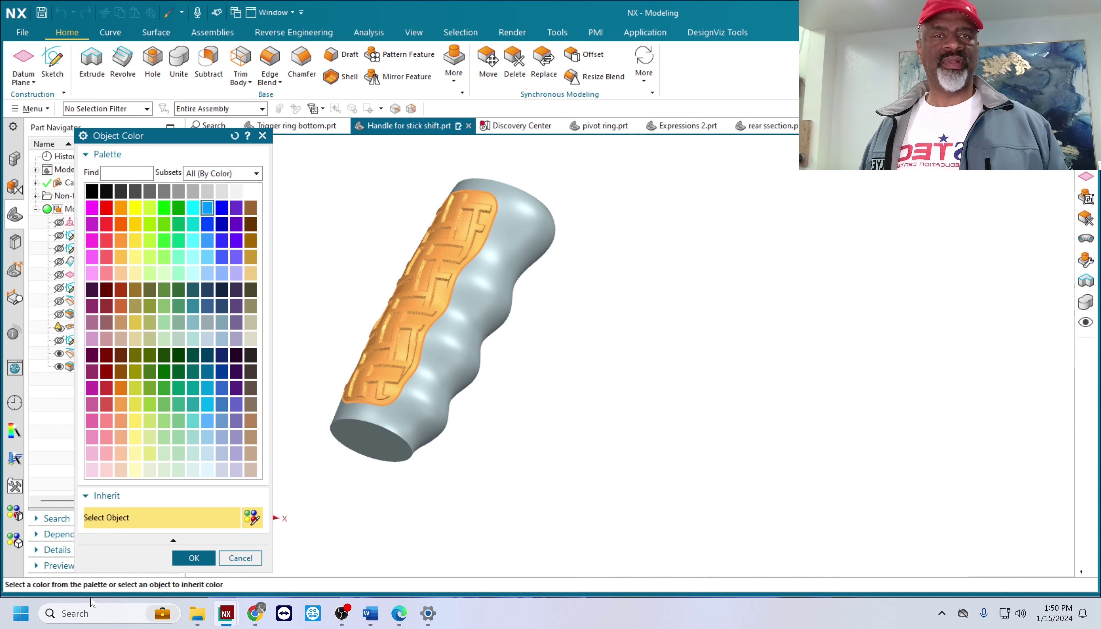
left_click(194, 558)
left_click(196, 522)
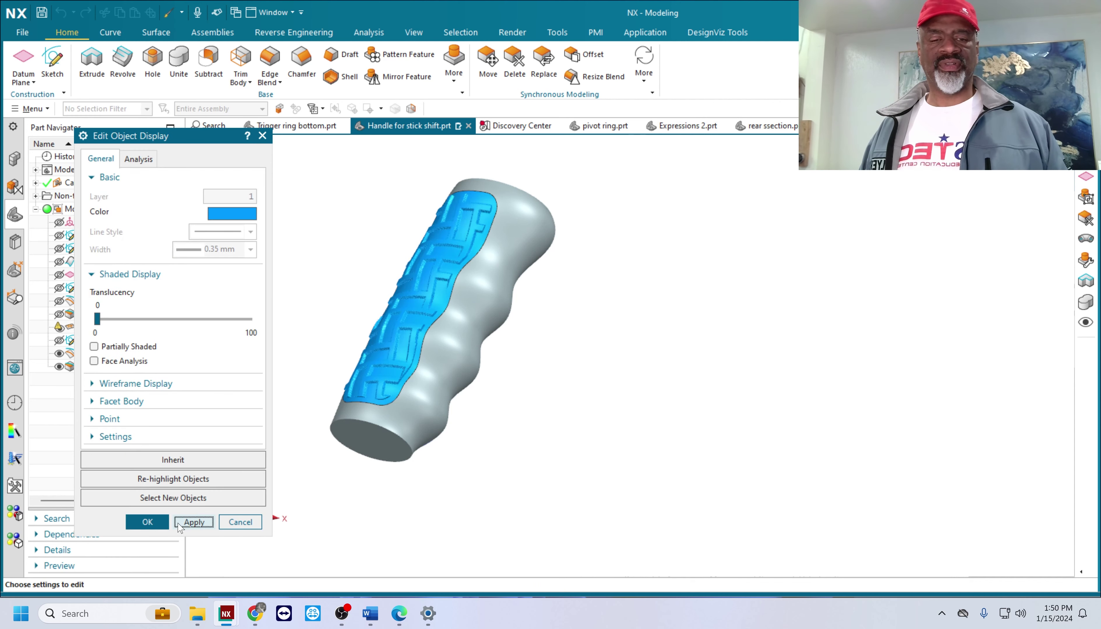
left_click(160, 519)
middle_click_drag(599, 366, 619, 384)
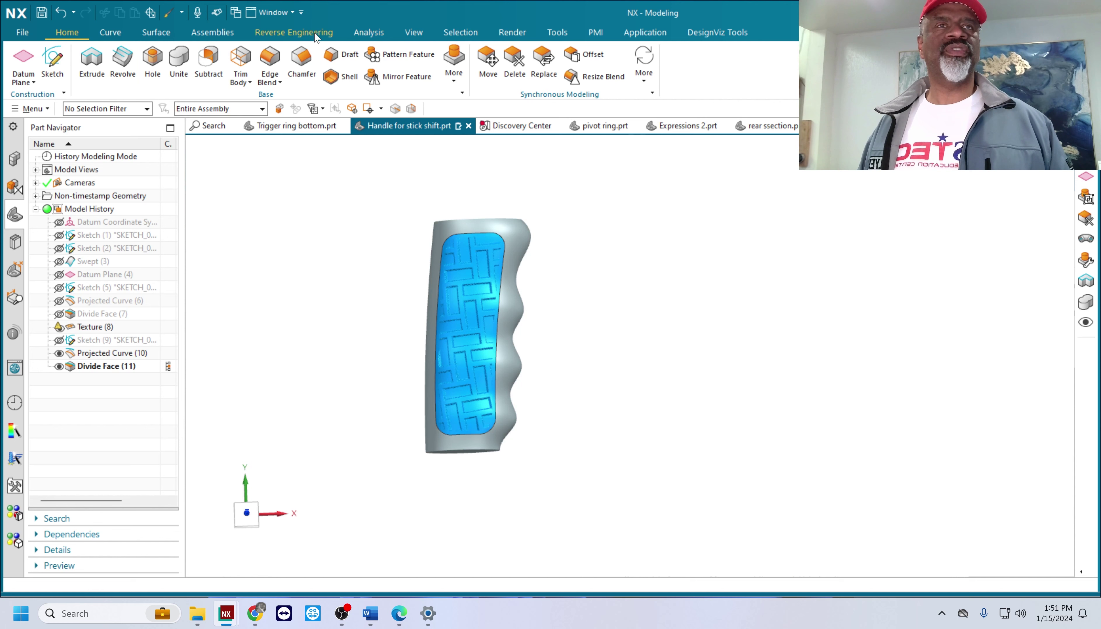
Assign Leather Rough Beige from Leathers to the grip's outer grey face, picked with the Face filter
left_click(511, 32)
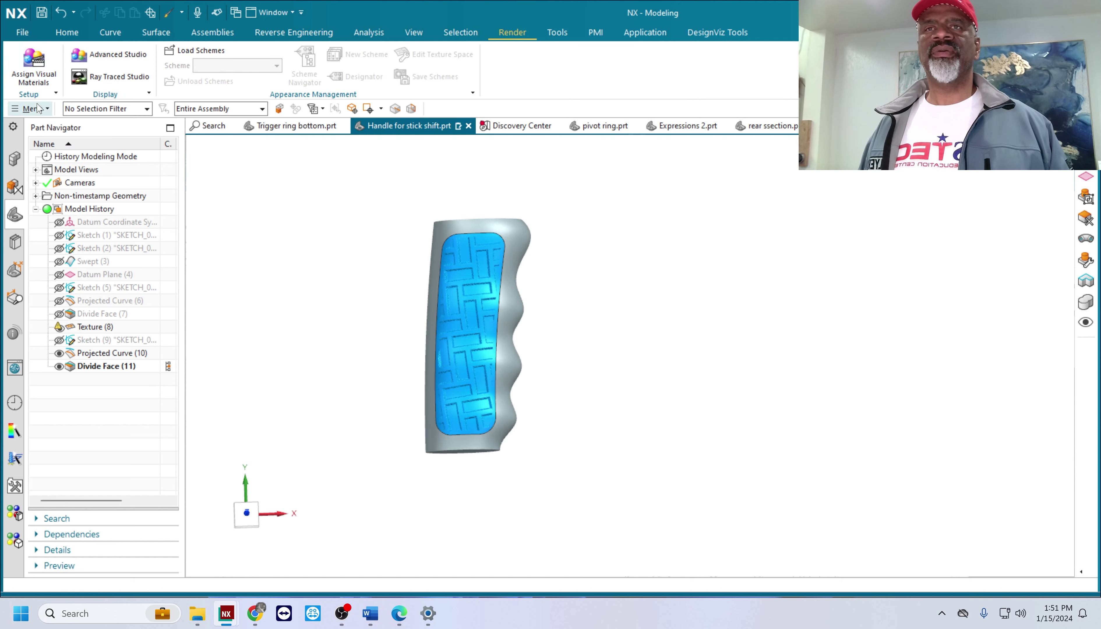
left_click(37, 69)
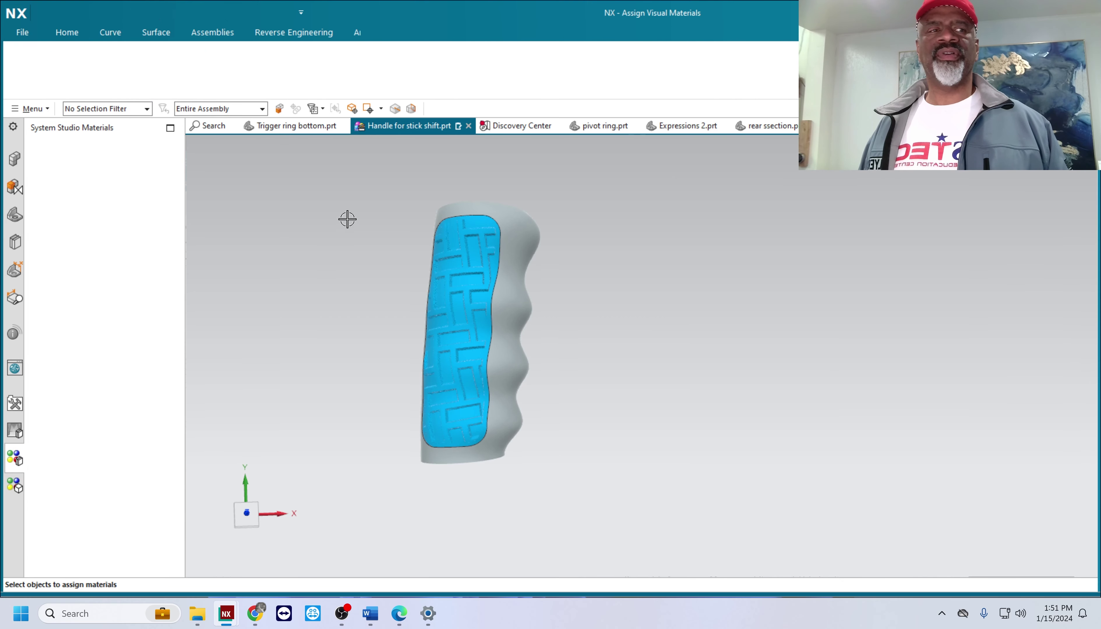
left_click(106, 110)
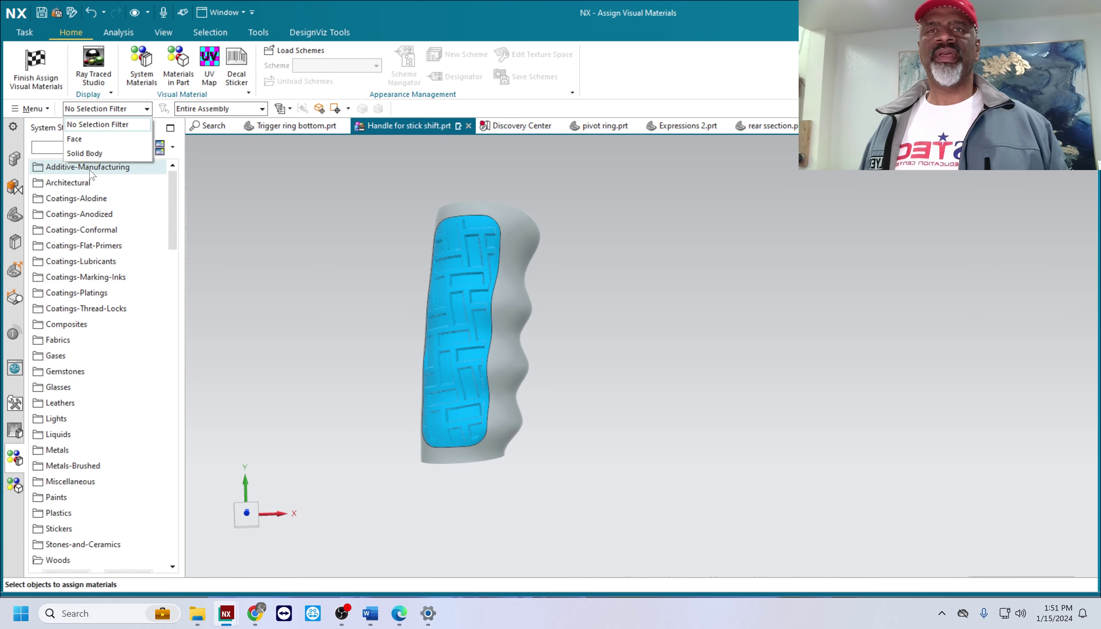
left_click(80, 139)
left_click(527, 228)
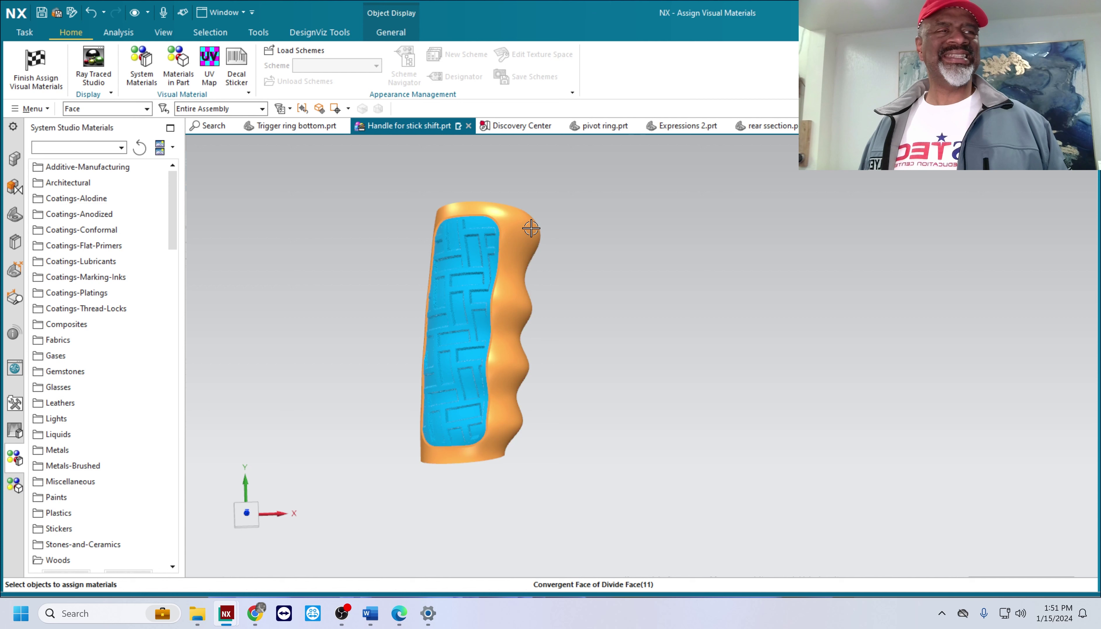
left_click(64, 406)
scroll(145, 393, "down", 8)
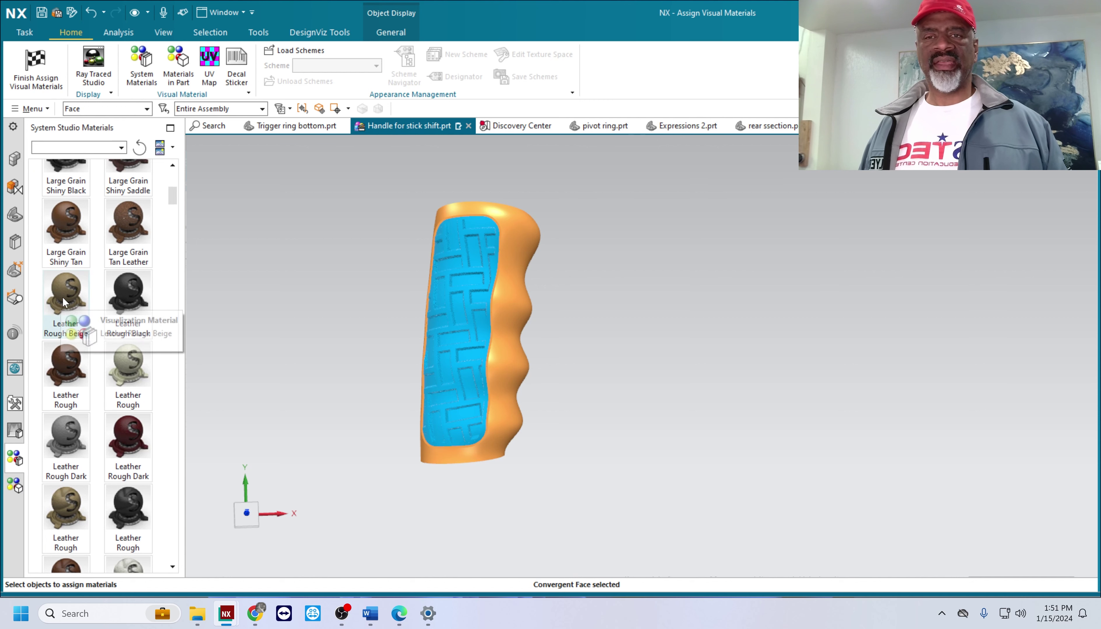
left_click(64, 295)
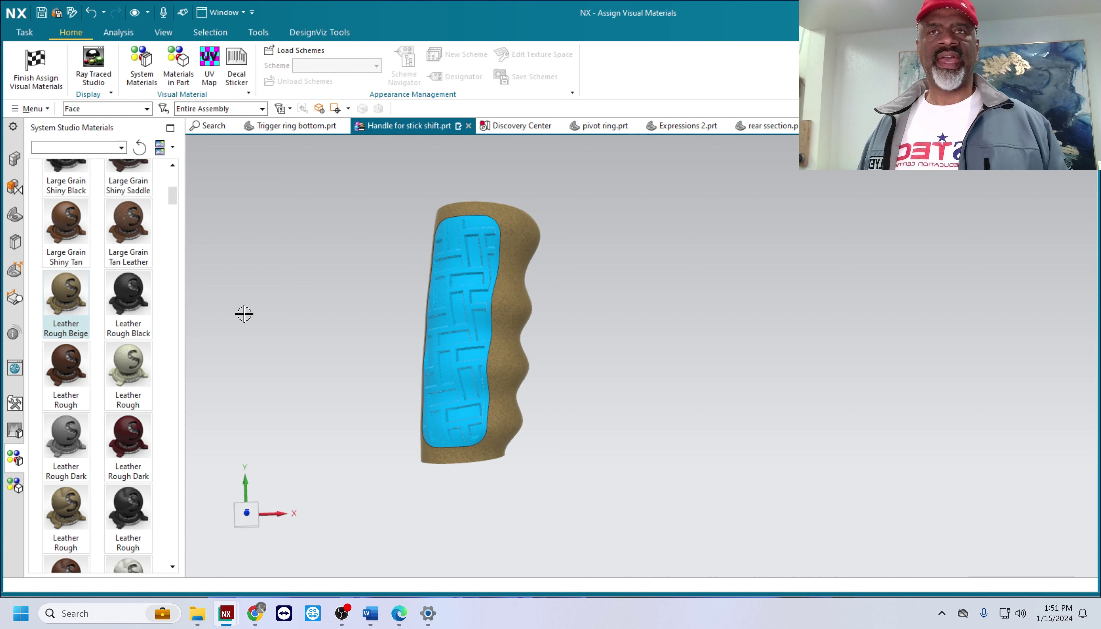
middle_click_drag(328, 270, 535, 239)
Open the Leather Rough Beige material's settings from the grip's leather face
right_click(513, 241)
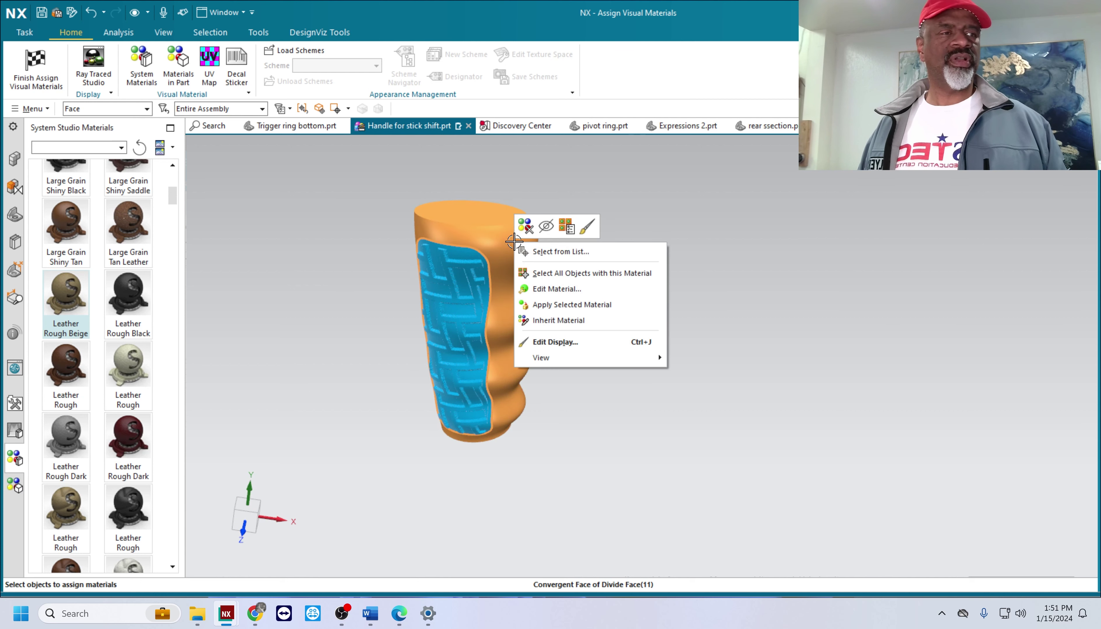
left_click(563, 304)
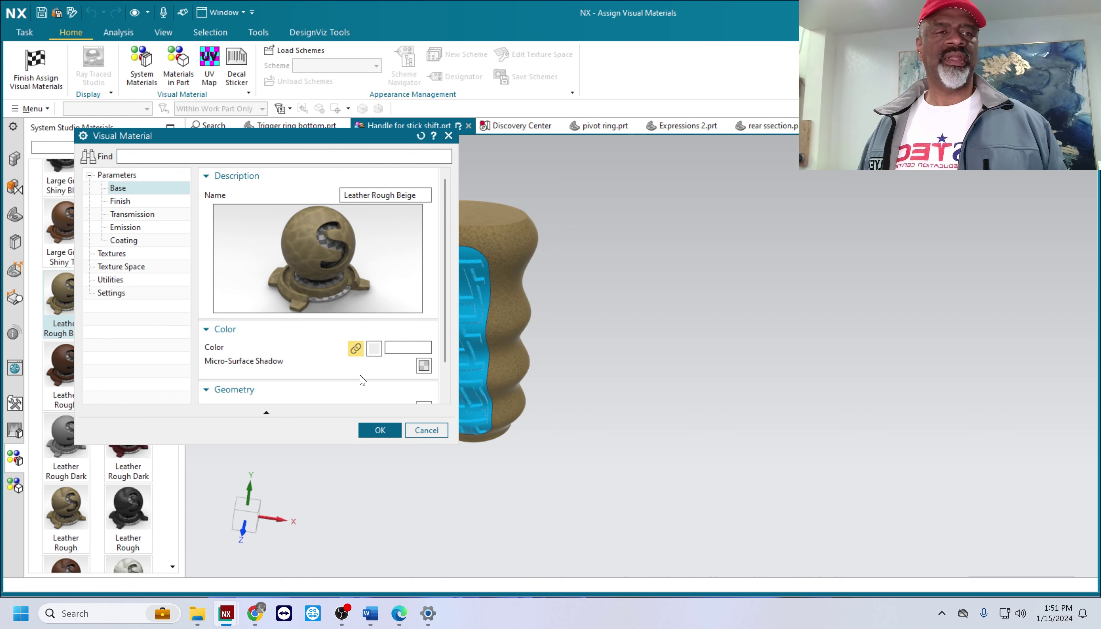
scroll(363, 380, "down", 15)
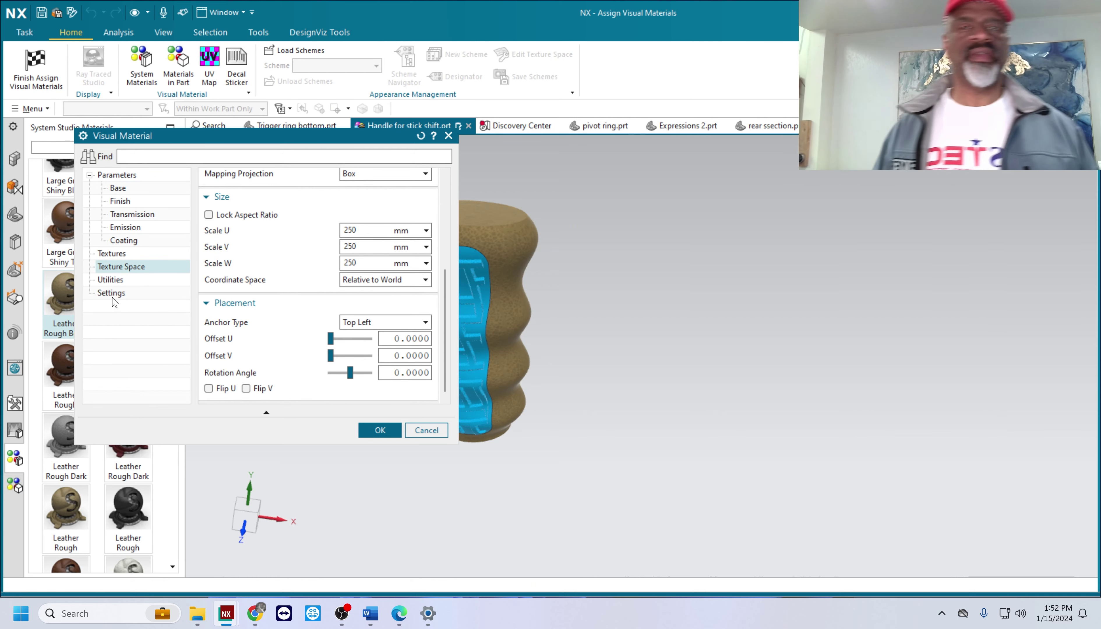
middle_click_drag(897, 335, 693, 298)
scroll(683, 293, "up", 5)
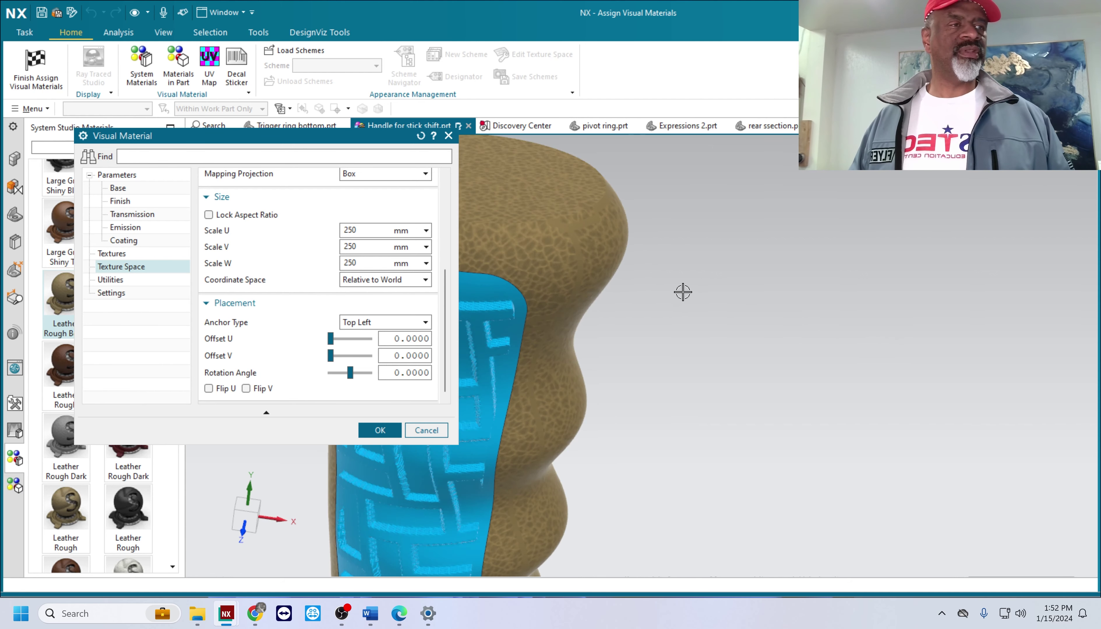
middle_click_drag(835, 302, 834, 296, "shift")
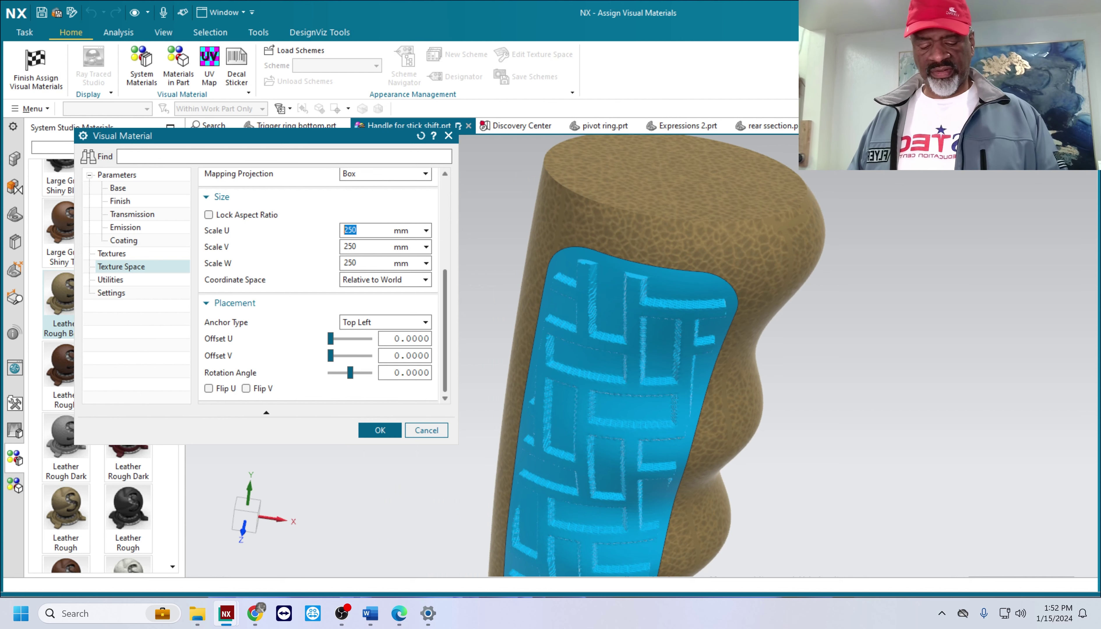
Set the texture Scale U and Scale V to 600 mm and confirm
key("Return")
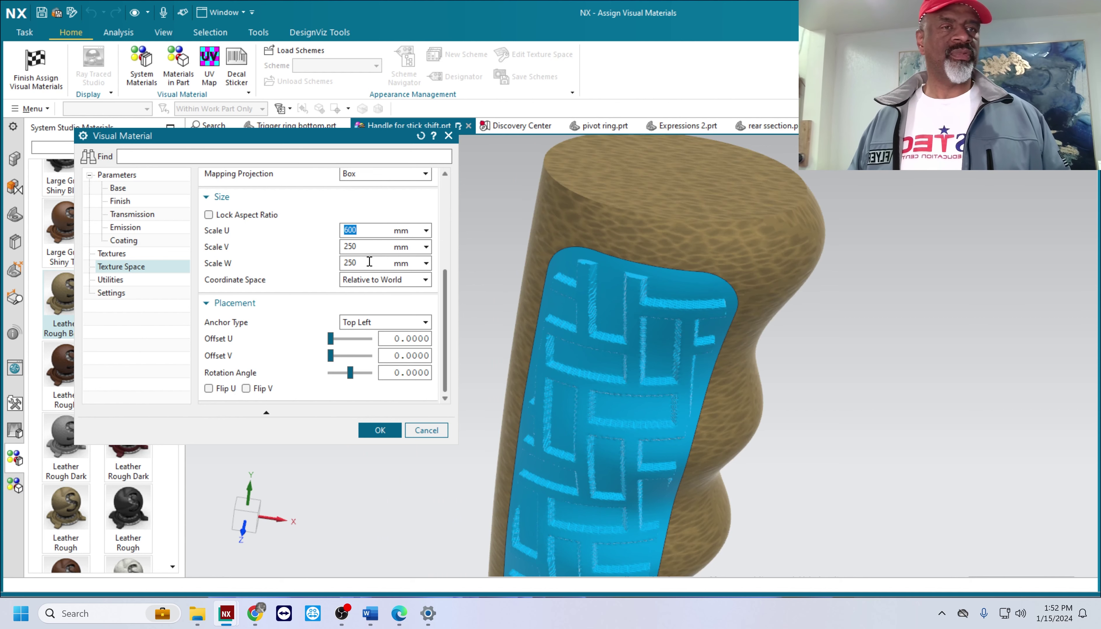
key("Tab")
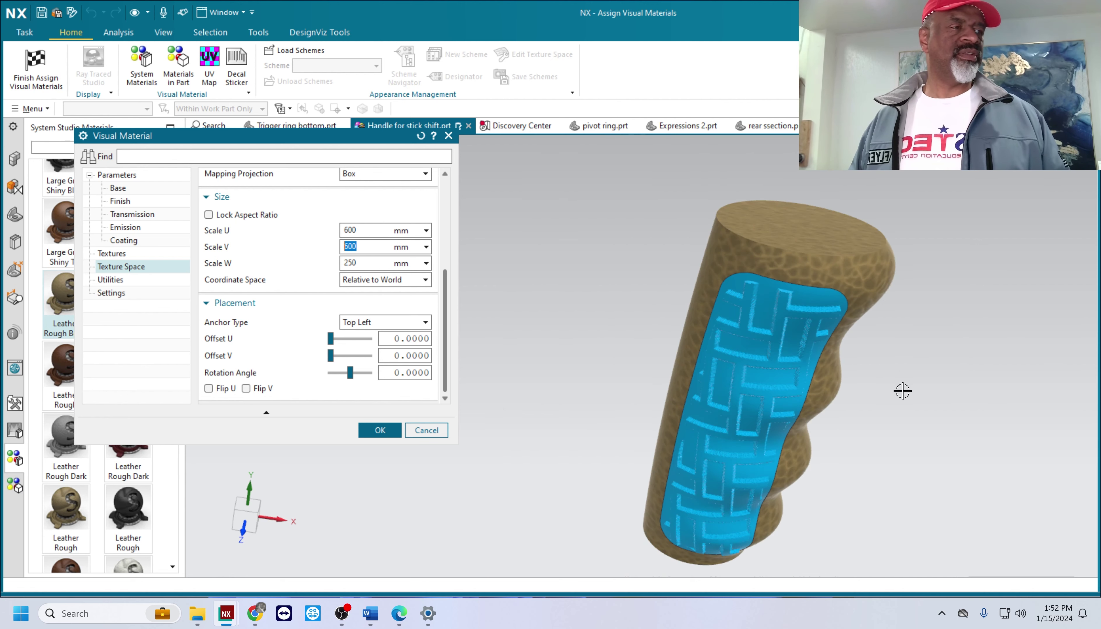
middle_click_drag(901, 389, 843, 346)
scroll(572, 359, "down", 3)
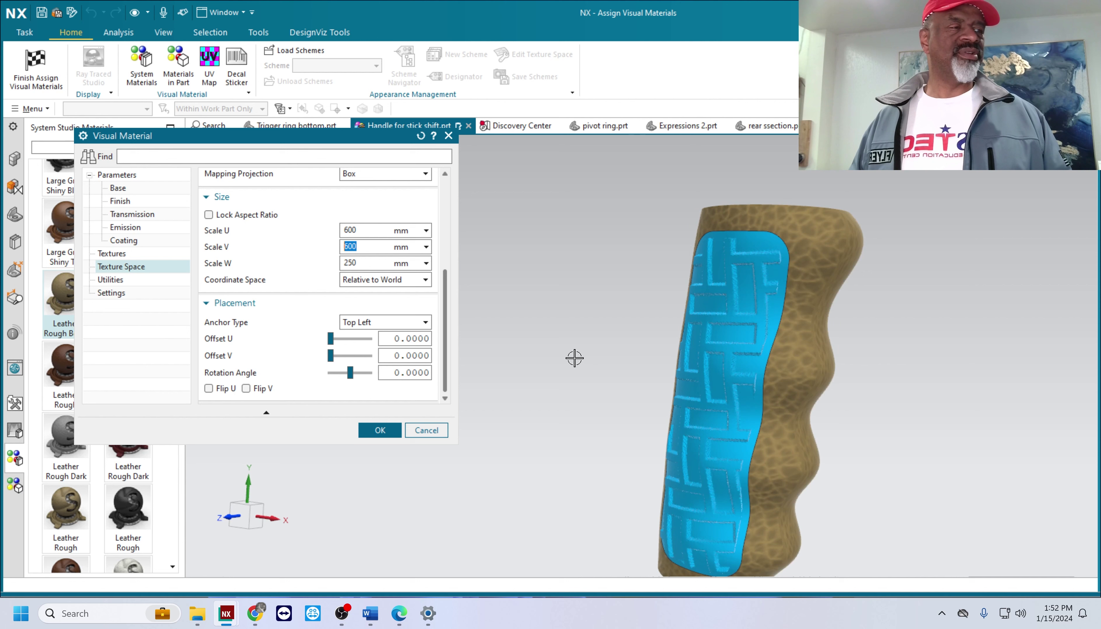
middle_click(531, 351)
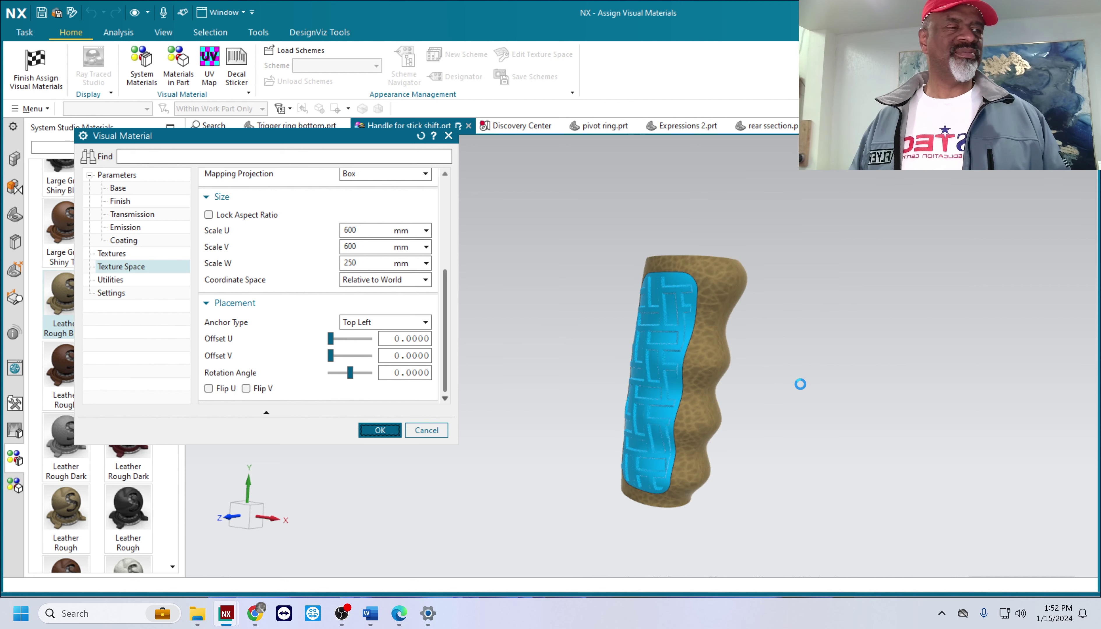
middle_click_drag(799, 381, 632, 292)
scroll(812, 369, "up", 3)
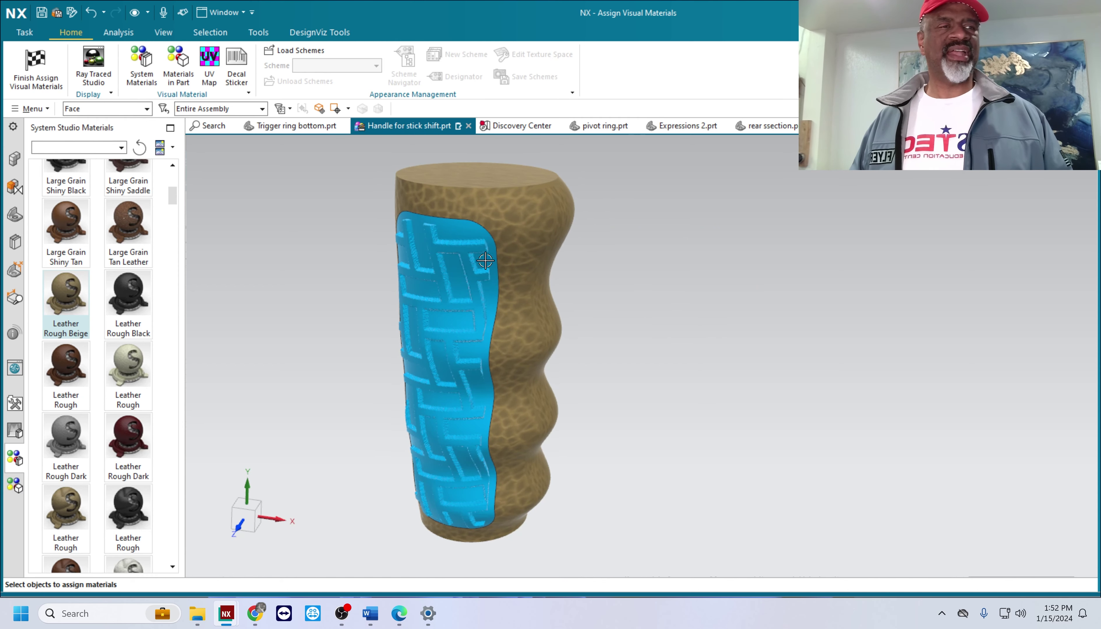
mouse_move(639, 303)
middle_mouse_down()
mouse_move(592, 288)
mouse_move(618, 291)
mouse_move(514, 286)
mouse_move(791, 304)
mouse_move(634, 305)
middle_mouse_up()
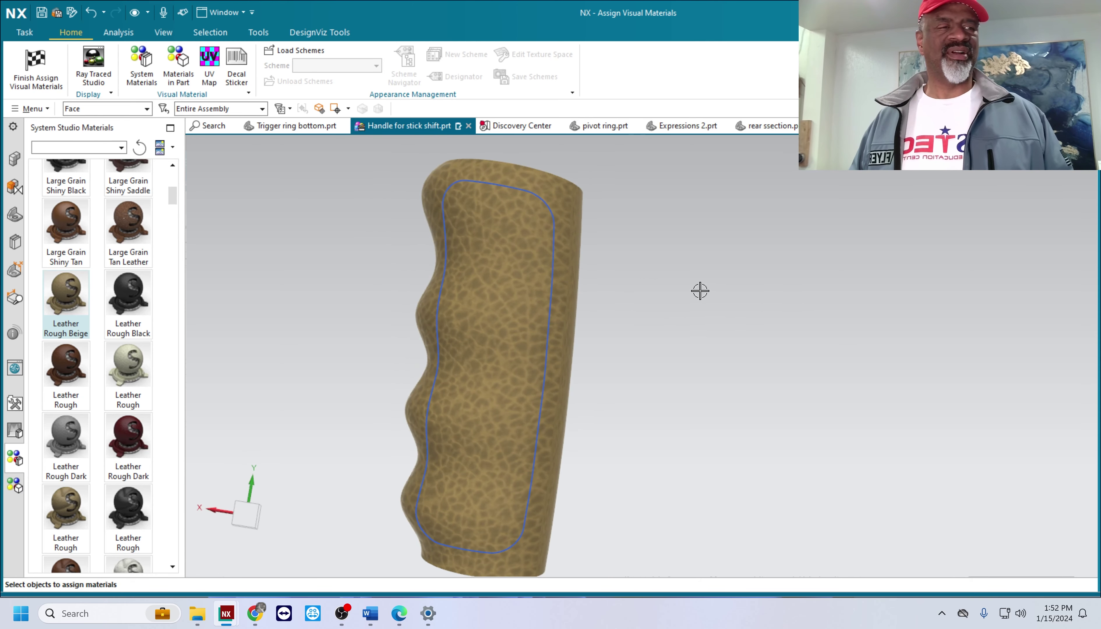
middle_click_drag(700, 291, 685, 270)
mouse_move(452, 273)
middle_mouse_down()
mouse_move(432, 307)
mouse_move(380, 287)
mouse_move(425, 265)
mouse_move(438, 290)
mouse_move(460, 272)
mouse_move(435, 248)
mouse_move(452, 293)
middle_mouse_up()
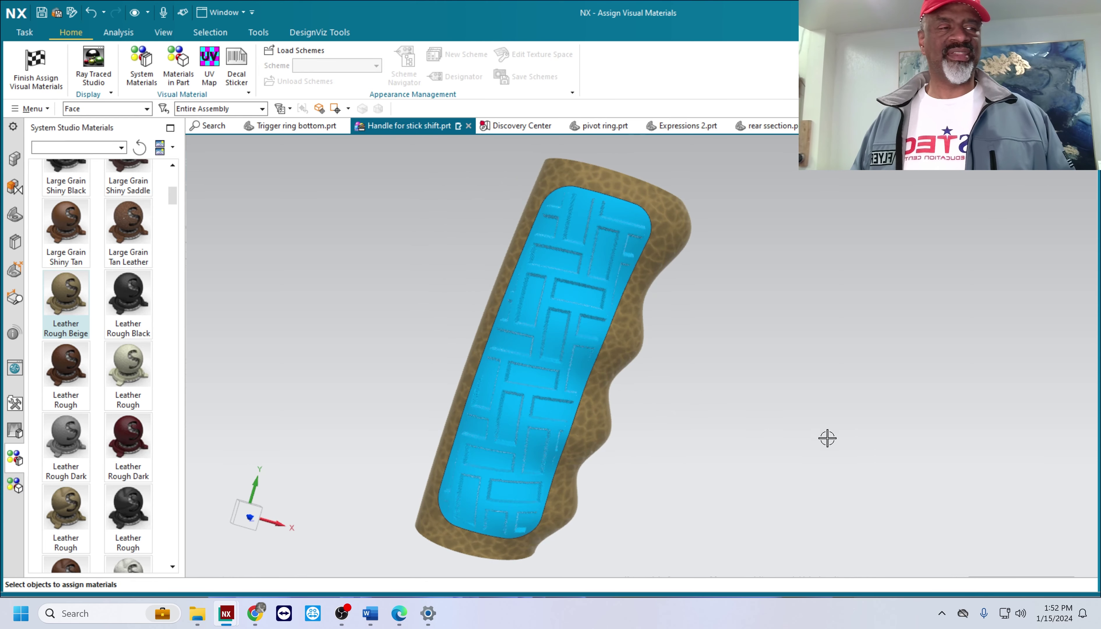
middle_click_drag(799, 440, 759, 430)
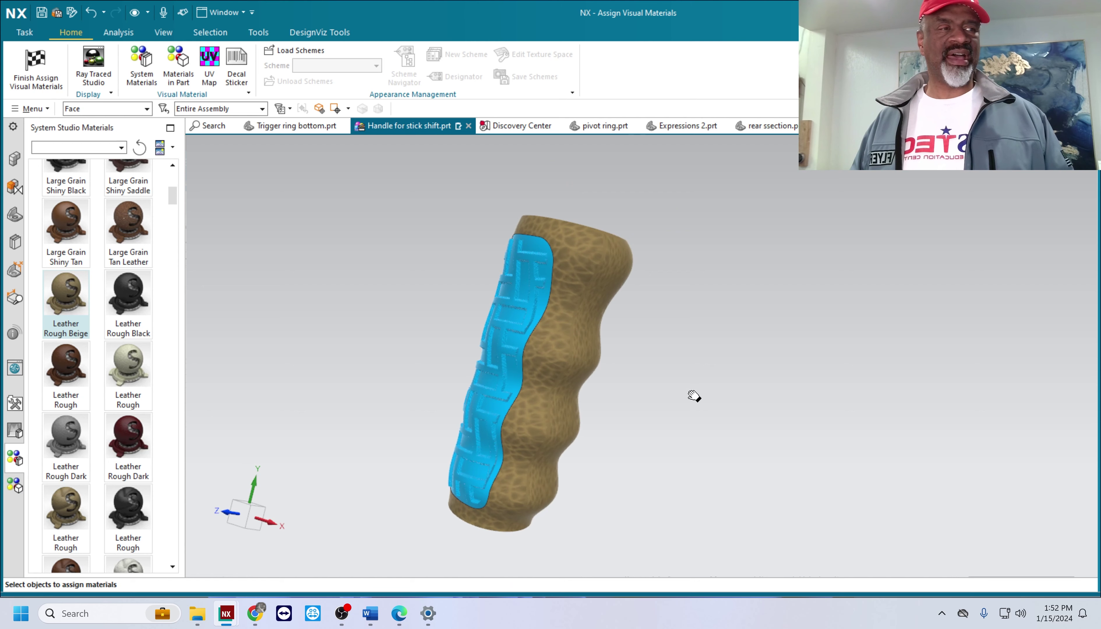
mouse_move(663, 386)
middle_mouse_down()
mouse_move(651, 410)
mouse_move(667, 398)
middle_mouse_up()
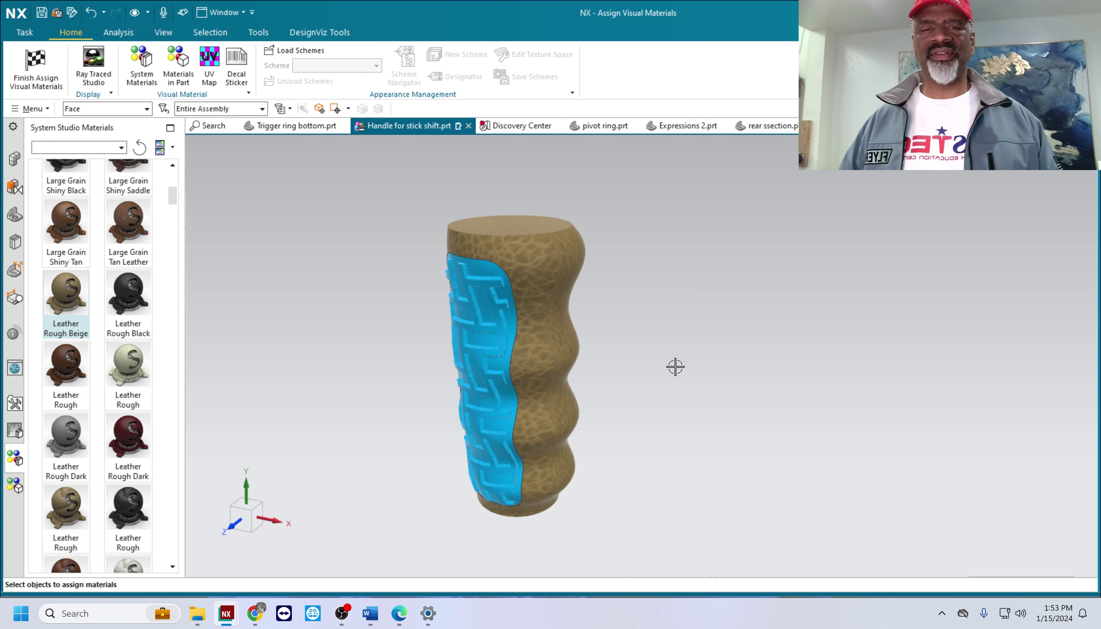
middle_click_drag(320, 339, 336, 343)
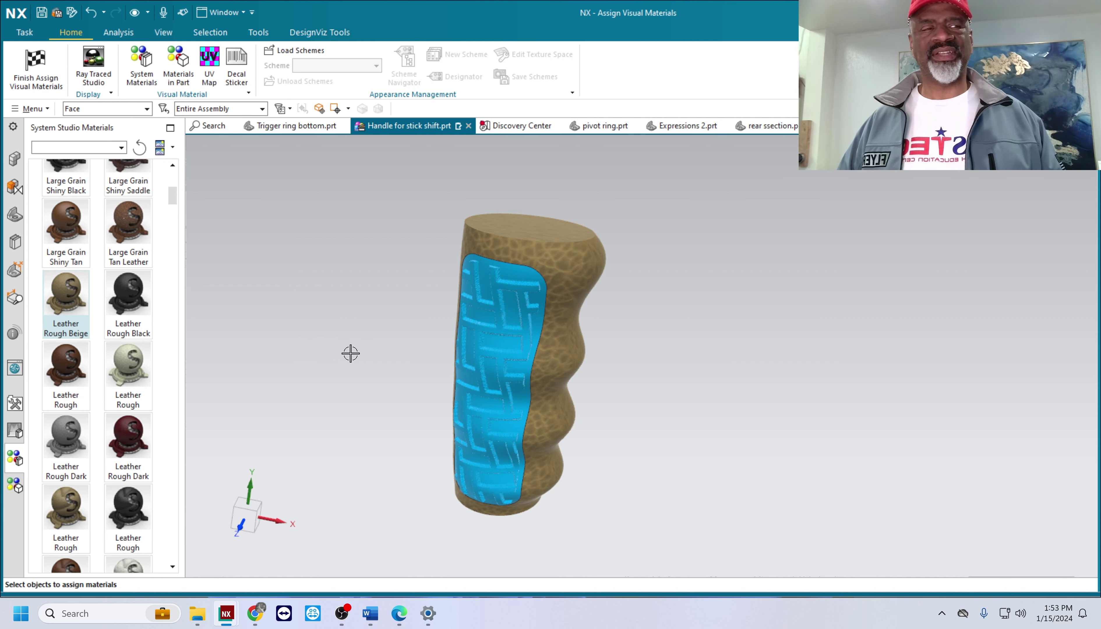
middle_click_drag(359, 359, 286, 345)
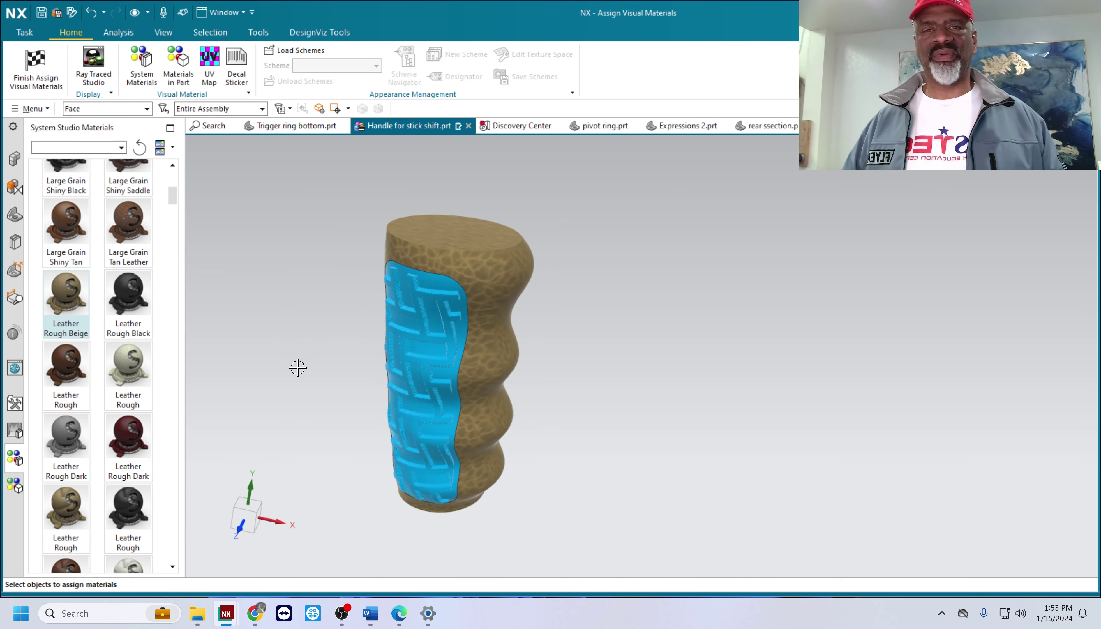
scroll(298, 367, "up", 2)
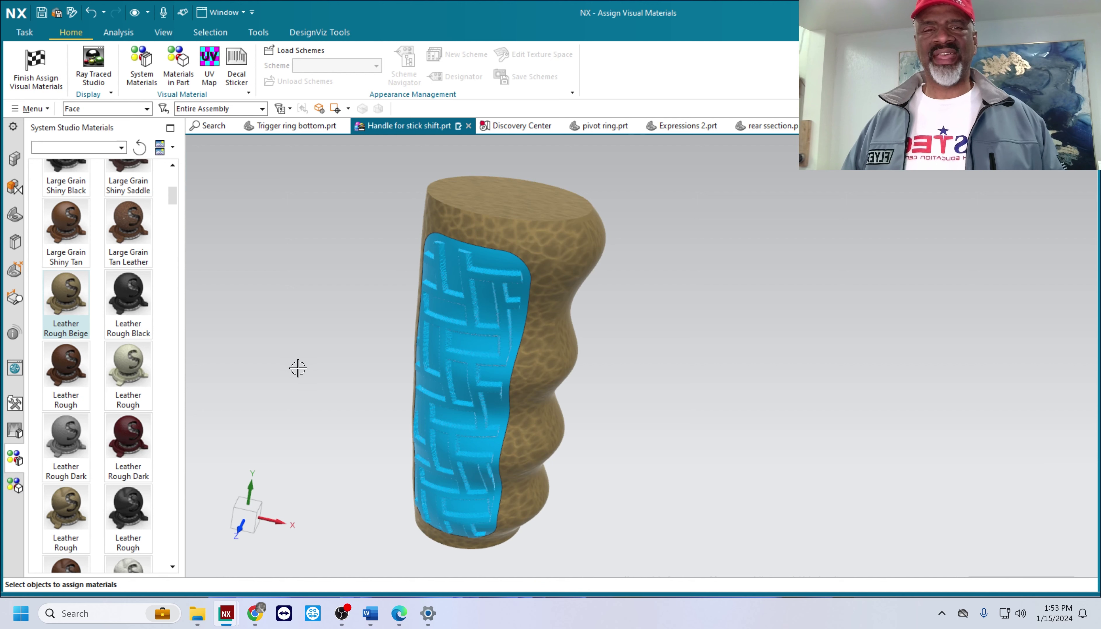